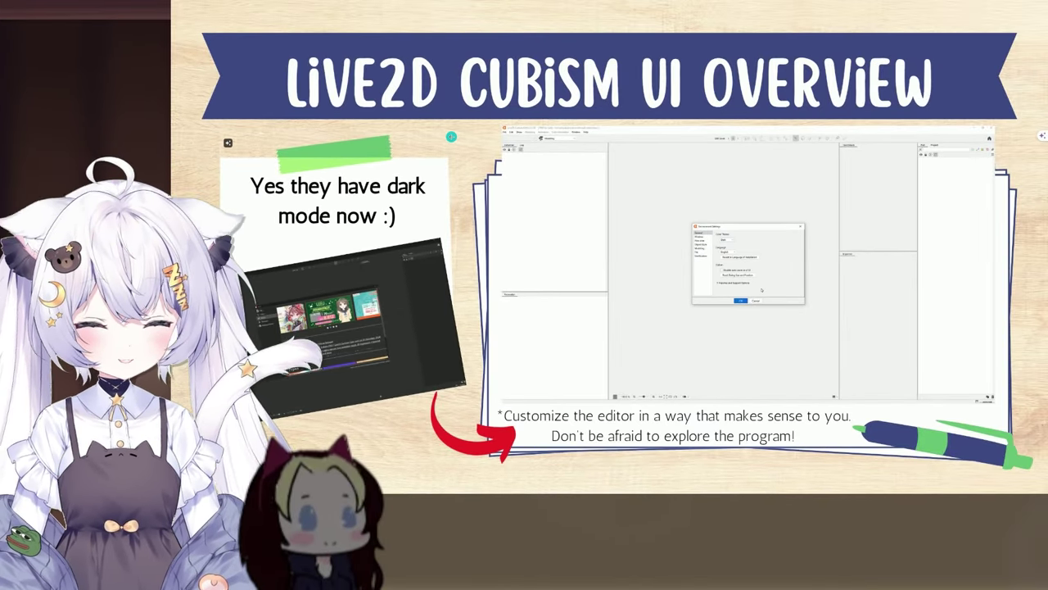
{"action": "key", "text": "Escape"}
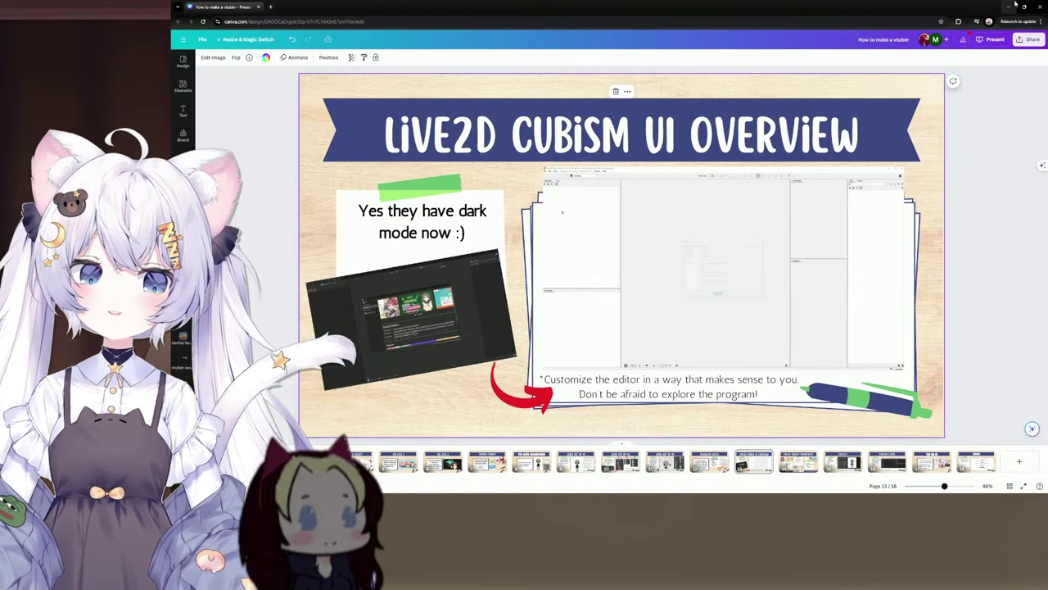
{"action": "left_click", "coordinate": [1010, 7]}
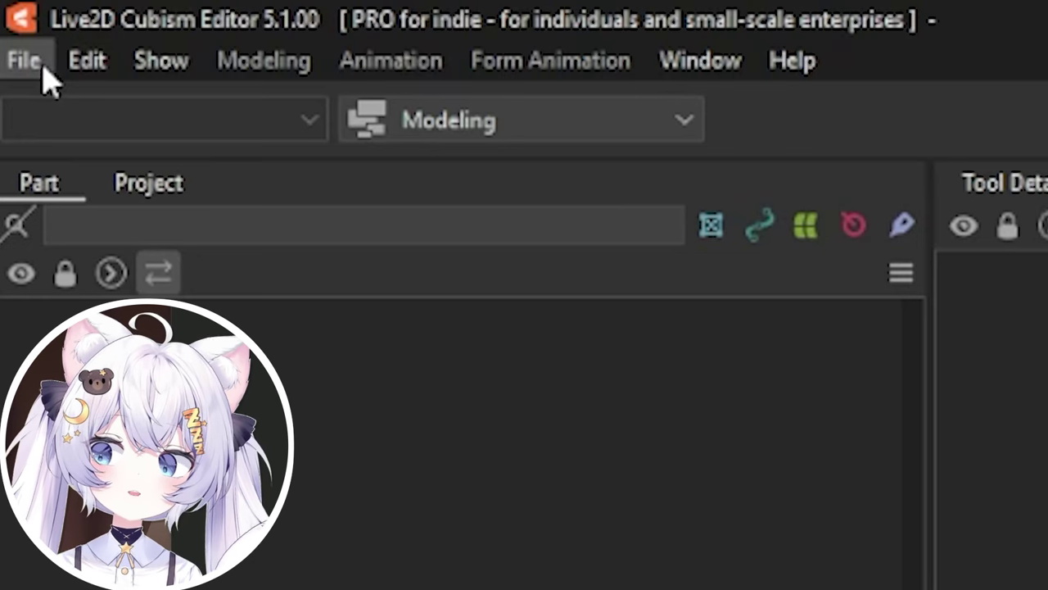
Set the Color Theme to Dark in Environment Settings and relaunch Cubism Editor.
{"action": "left_click", "coordinate": [42, 66]}
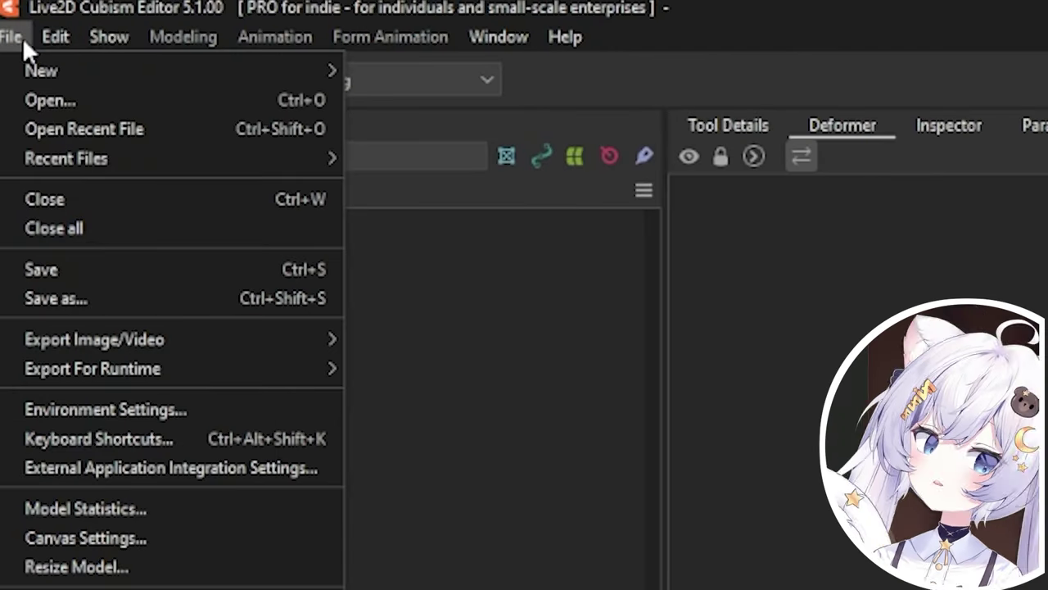
{"action": "left_click", "coordinate": [63, 400]}
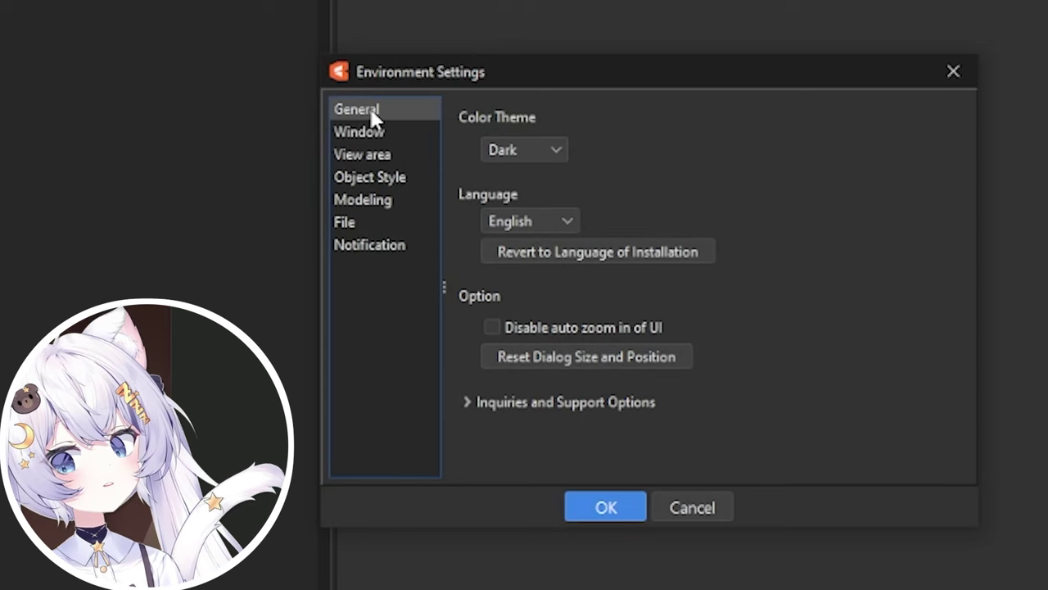
{"action": "left_click", "coordinate": [537, 156]}
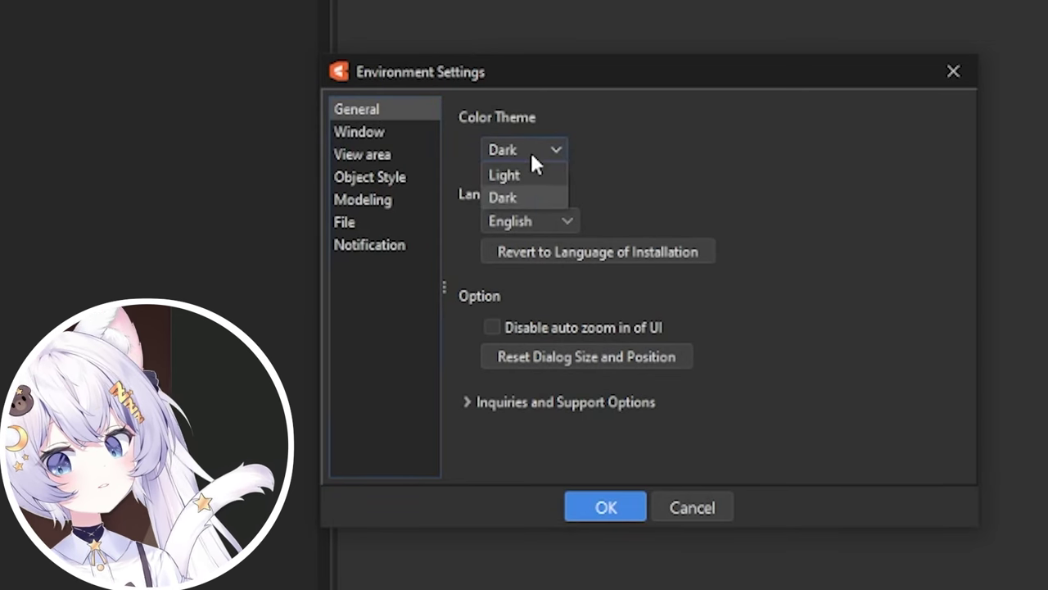
{"action": "left_click", "coordinate": [521, 174]}
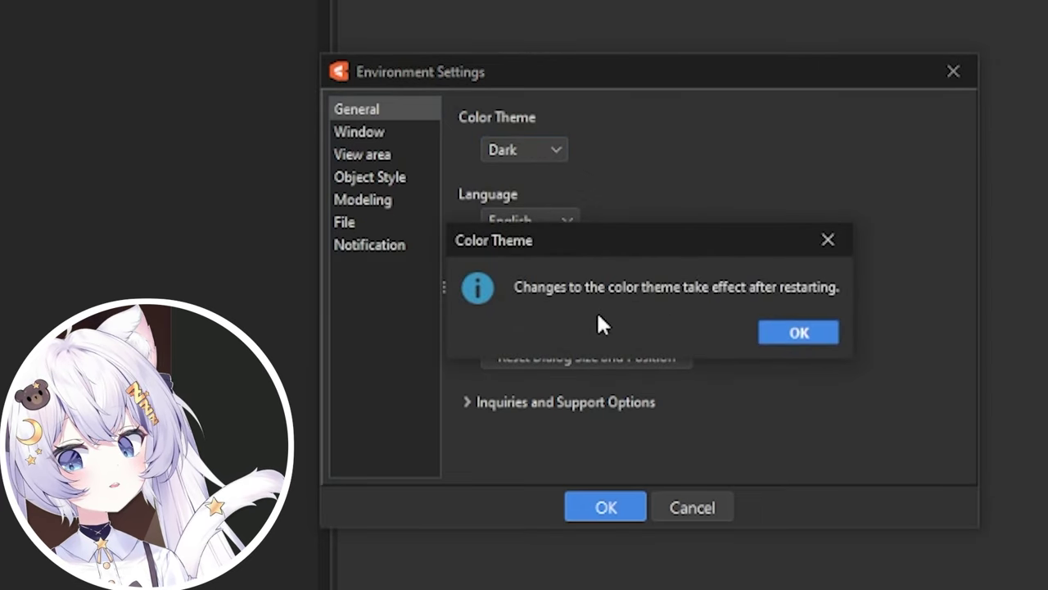
{"action": "left_click", "coordinate": [799, 332]}
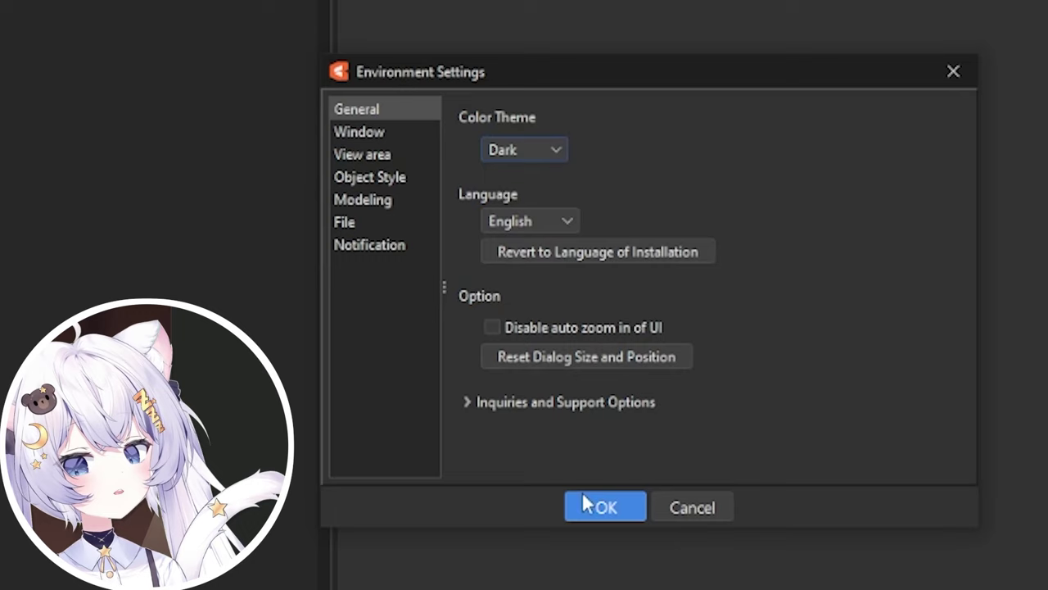
{"action": "left_click", "coordinate": [585, 503]}
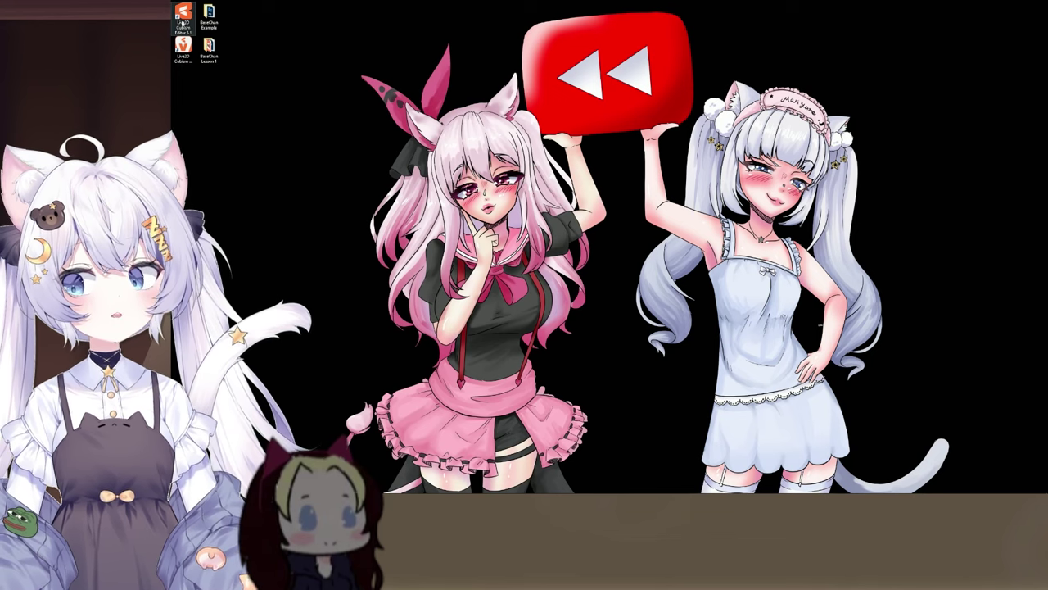
{"action": "double_click", "coordinate": [181, 18]}
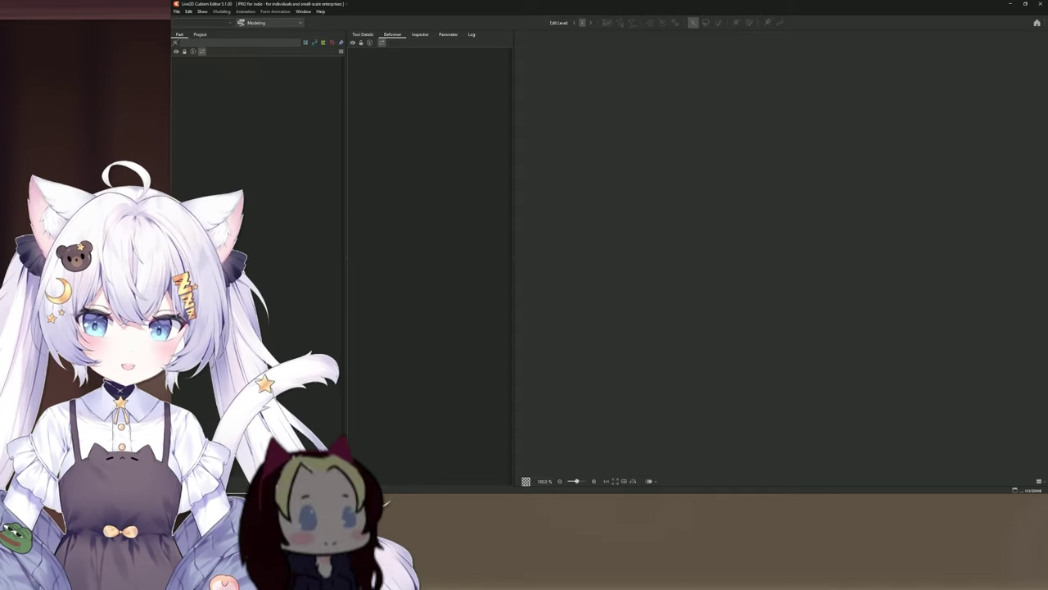
Switch briefly to the slide presentation, then return to Cubism Editor.
{"action": "key", "text": "alt+Tab"}
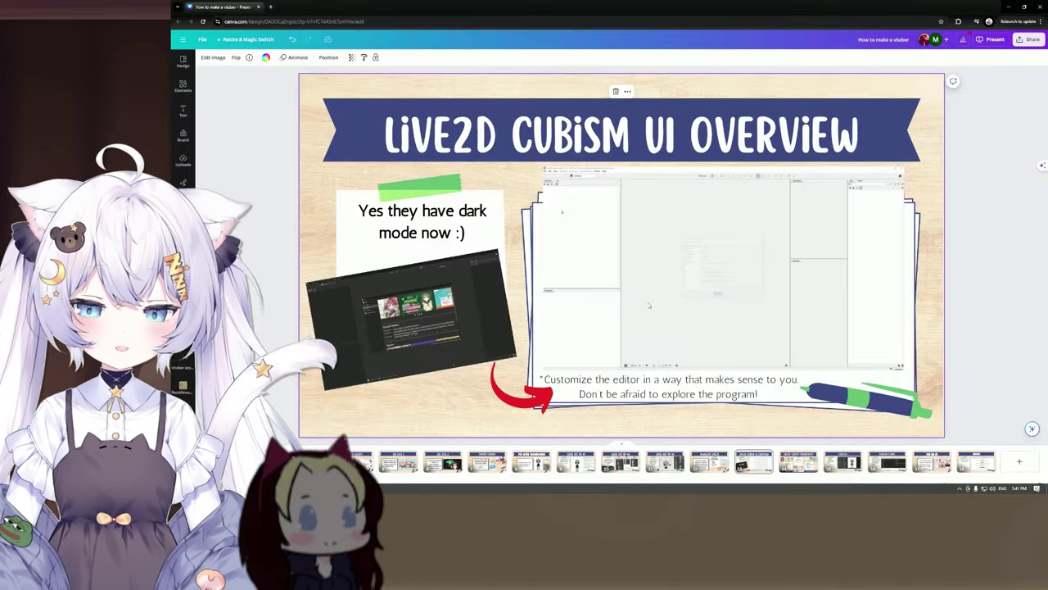
{"action": "key", "text": "alt+Tab"}
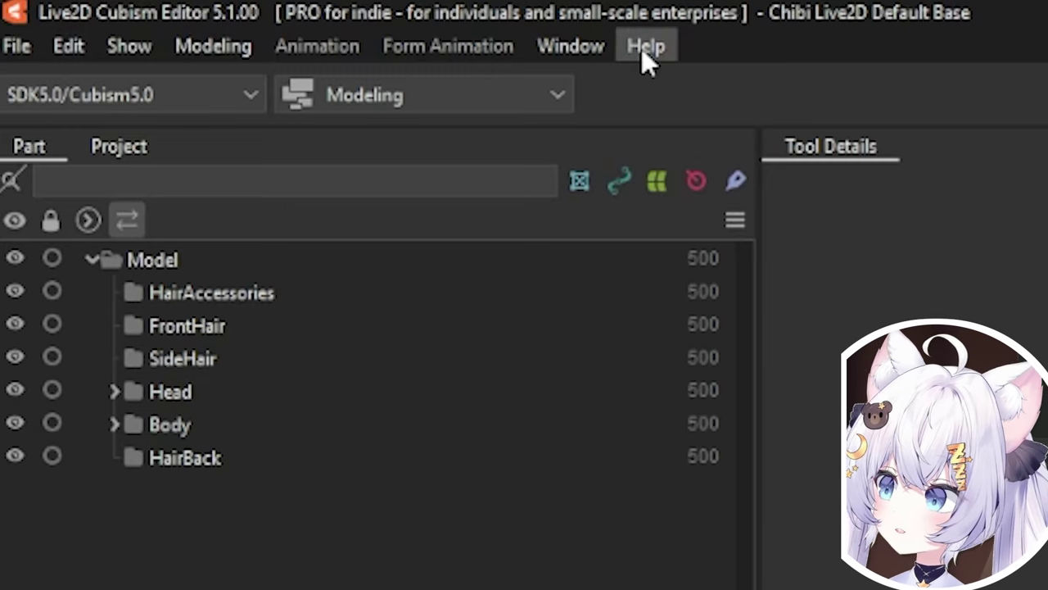
Open the File menu to load the Chibi Live2D Default Base model.
{"action": "left_click", "coordinate": [16, 49]}
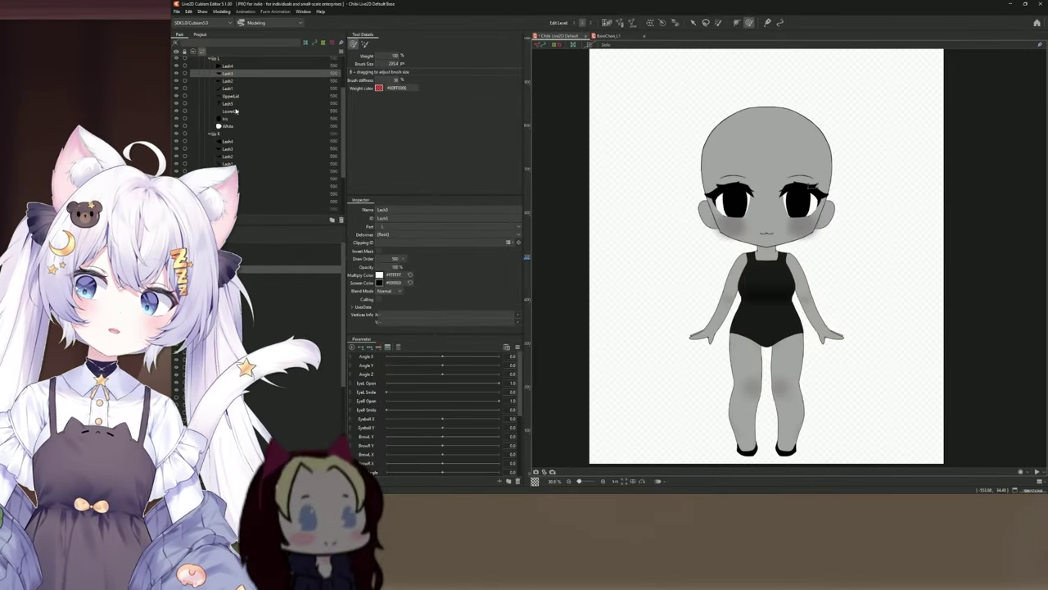
{"action": "left_click", "coordinate": [227, 148]}
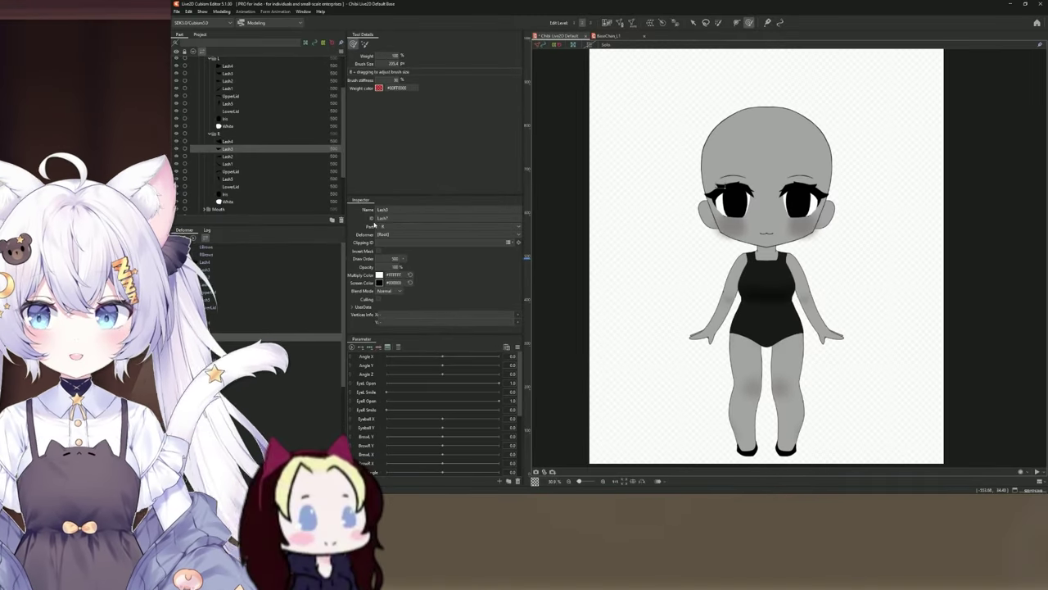
{"action": "scroll", "coordinate": [243, 120], "scroll_direction": "up", "scroll_amount": 1}
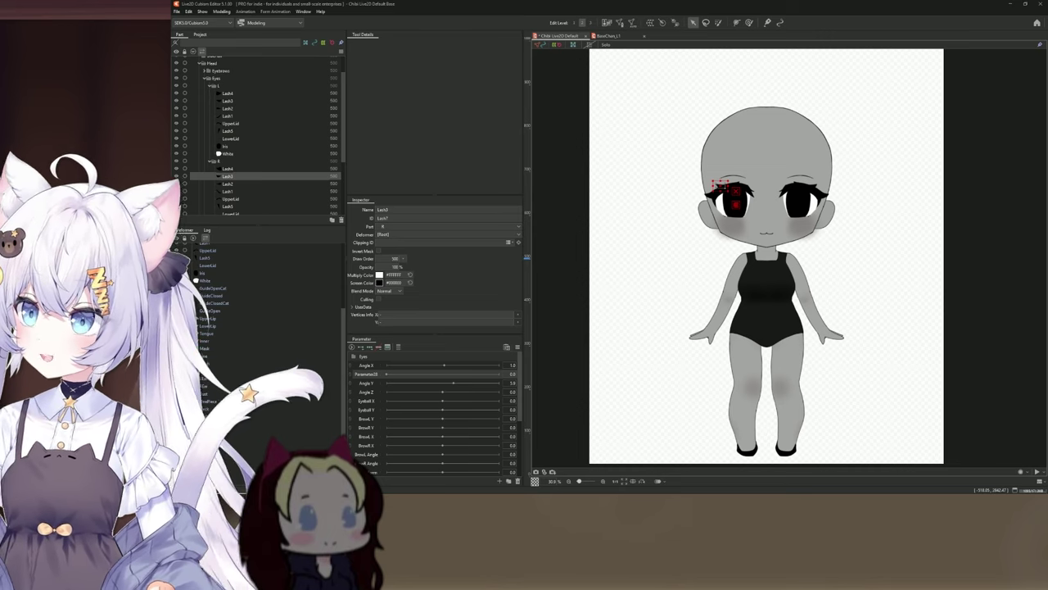
{"action": "left_click", "coordinate": [208, 253]}
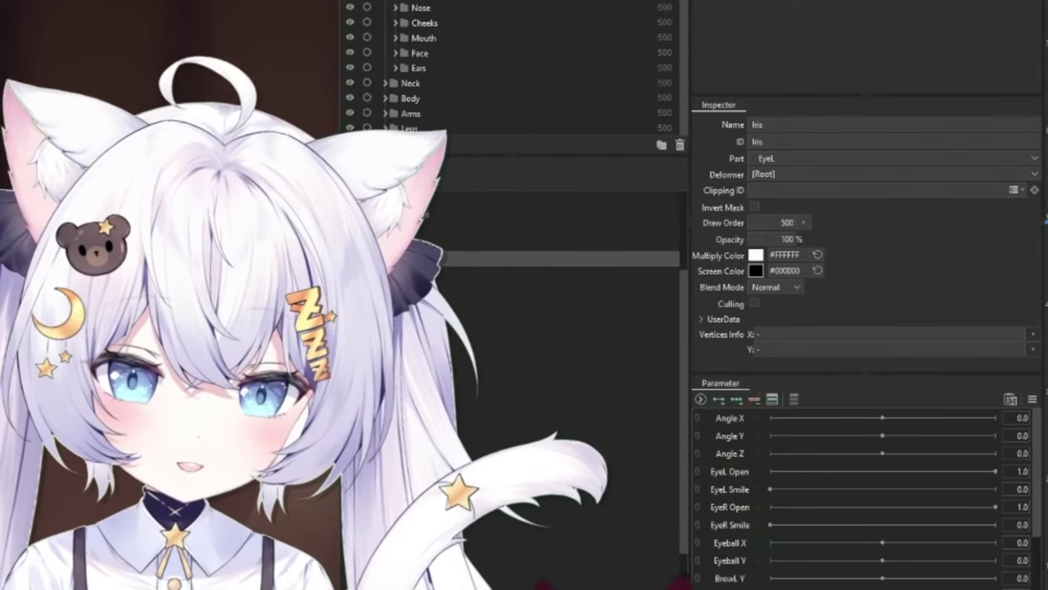
{"action": "scroll", "coordinate": [507, 65], "scroll_direction": "up", "scroll_amount": 1}
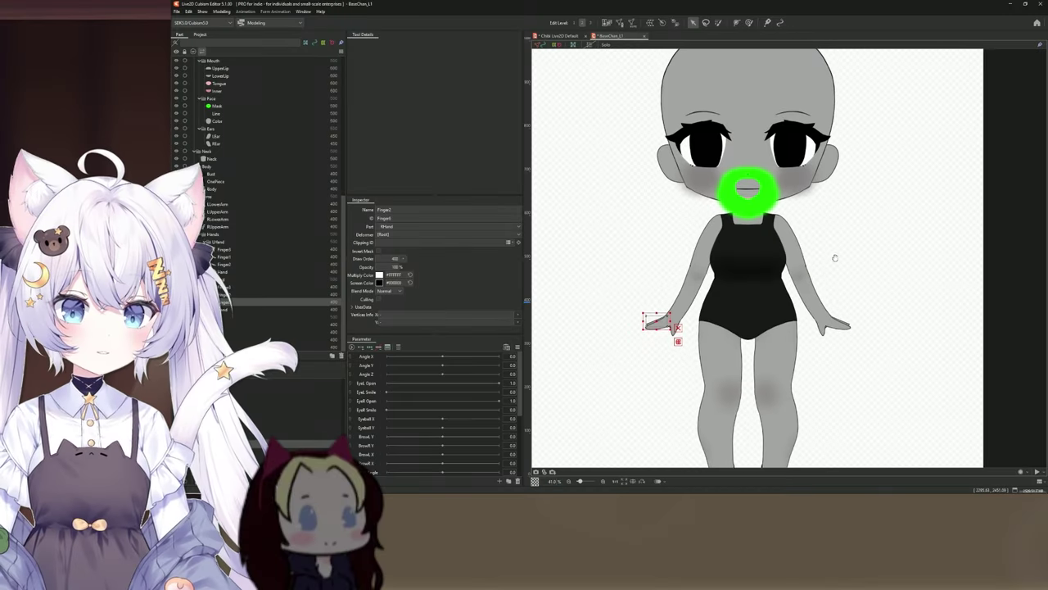
Hide the green Mask layer on the chibi's face.
{"action": "scroll", "coordinate": [801, 283], "scroll_direction": "down", "scroll_amount": 2}
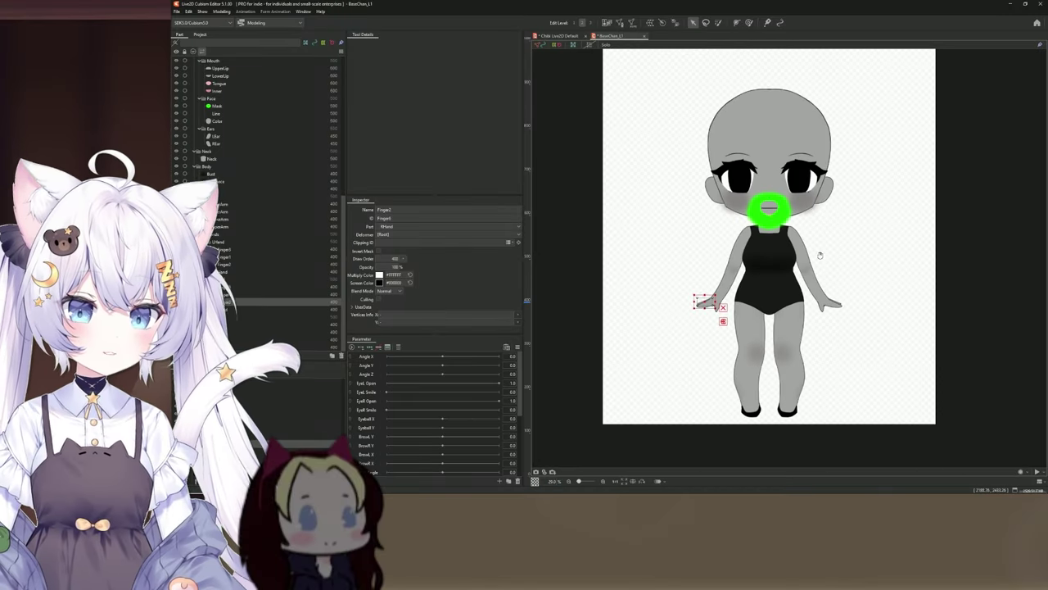
{"action": "scroll", "coordinate": [801, 282], "scroll_direction": "up", "scroll_amount": 1}
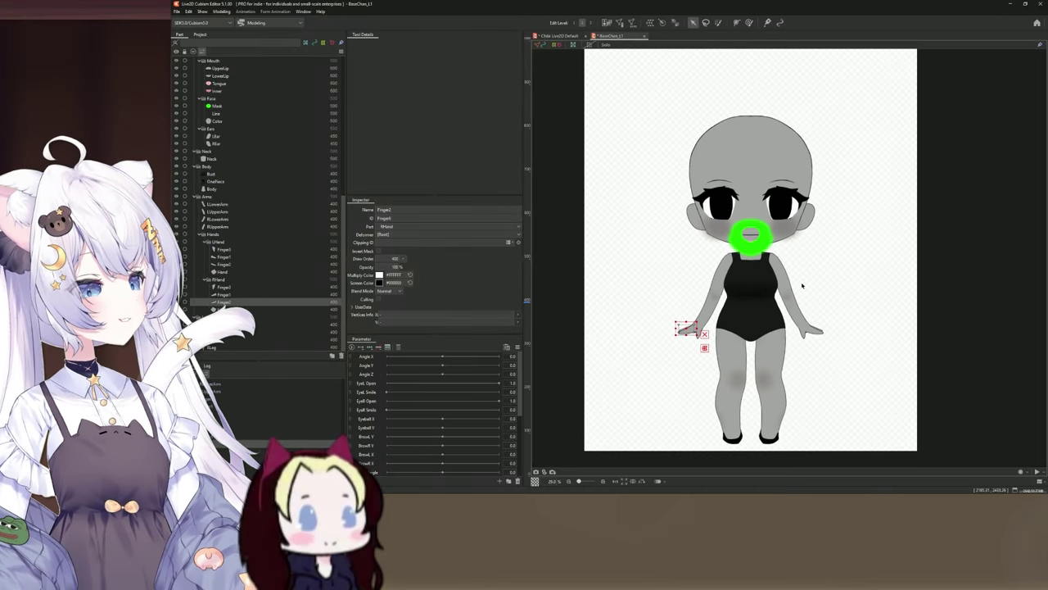
{"action": "left_click", "coordinate": [750, 237]}
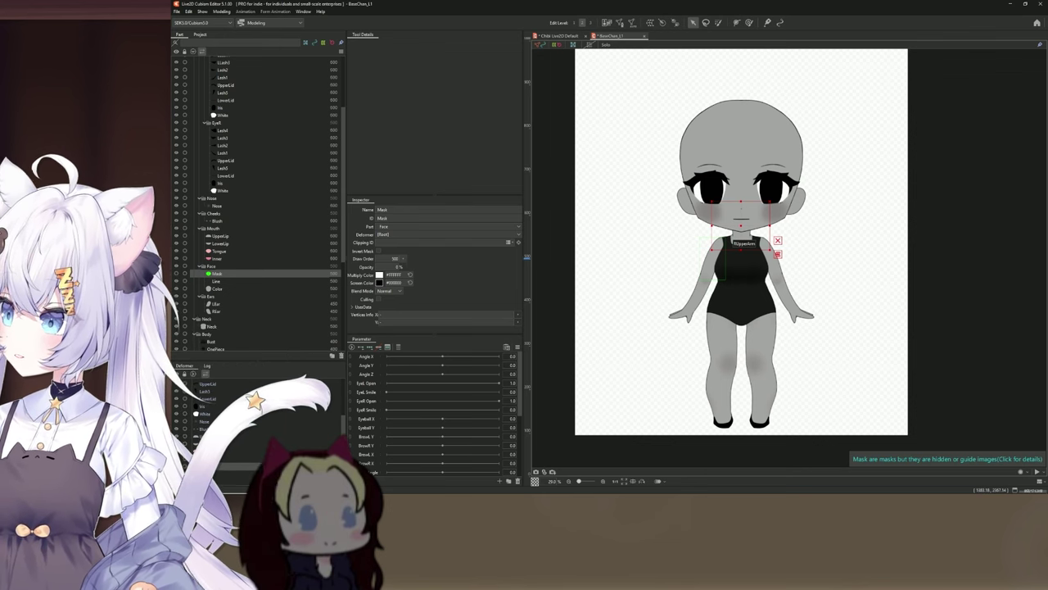
Clear the selection and collapse the Part tree to its top-level groups.
{"action": "left_click", "coordinate": [557, 241]}
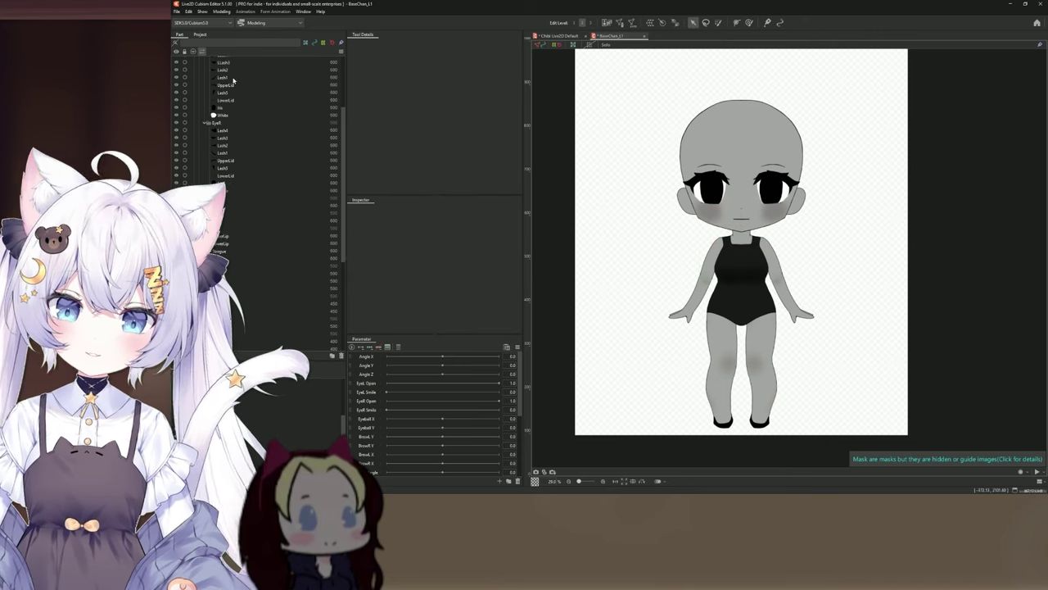
{"action": "left_click", "coordinate": [194, 52]}
{"action": "left_click", "coordinate": [193, 51]}
{"action": "left_click", "coordinate": [193, 51]}
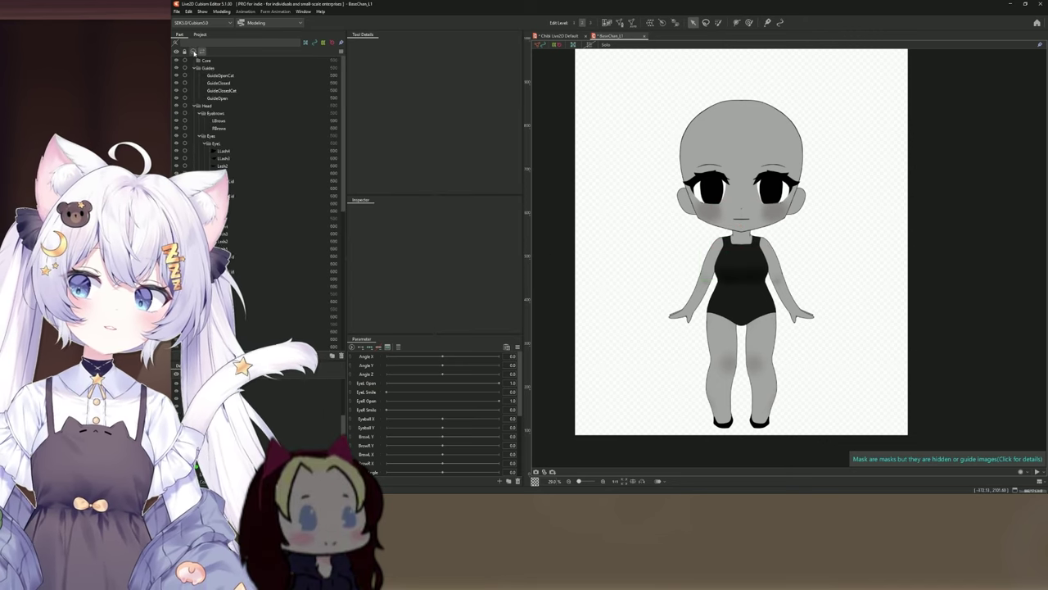
{"action": "left_click", "coordinate": [193, 51]}
{"action": "left_click", "coordinate": [193, 52]}
{"action": "left_click", "coordinate": [193, 52]}
{"action": "left_click", "coordinate": [194, 51]}
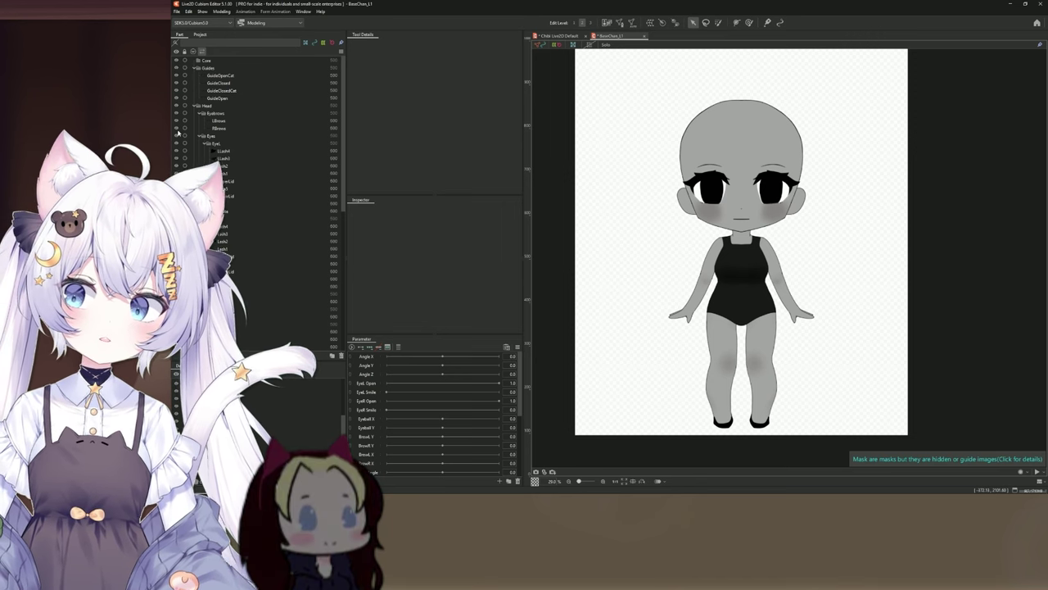
Select every art mesh in the model with Ctrl+A.
{"action": "scroll", "coordinate": [231, 233], "scroll_direction": "down", "scroll_amount": 5}
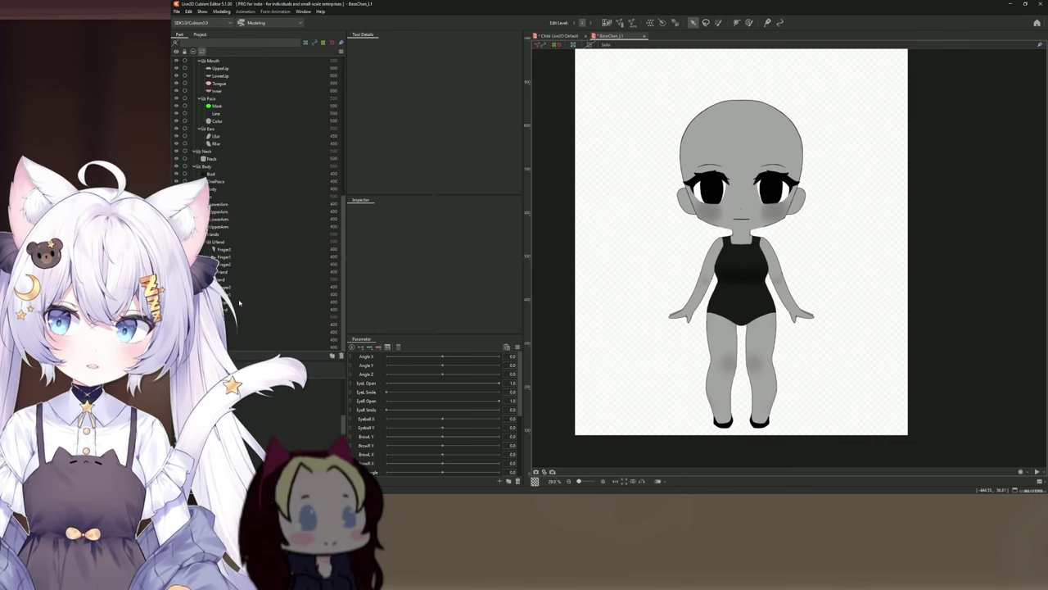
{"action": "scroll", "coordinate": [214, 124], "scroll_direction": "up", "scroll_amount": 5}
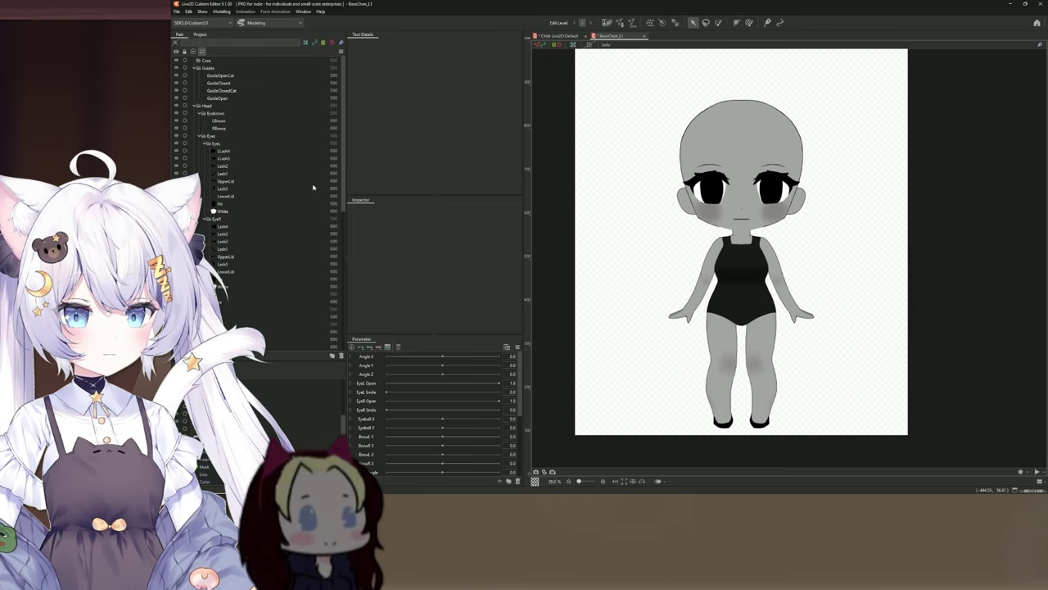
{"action": "key", "text": "ctrl+a"}
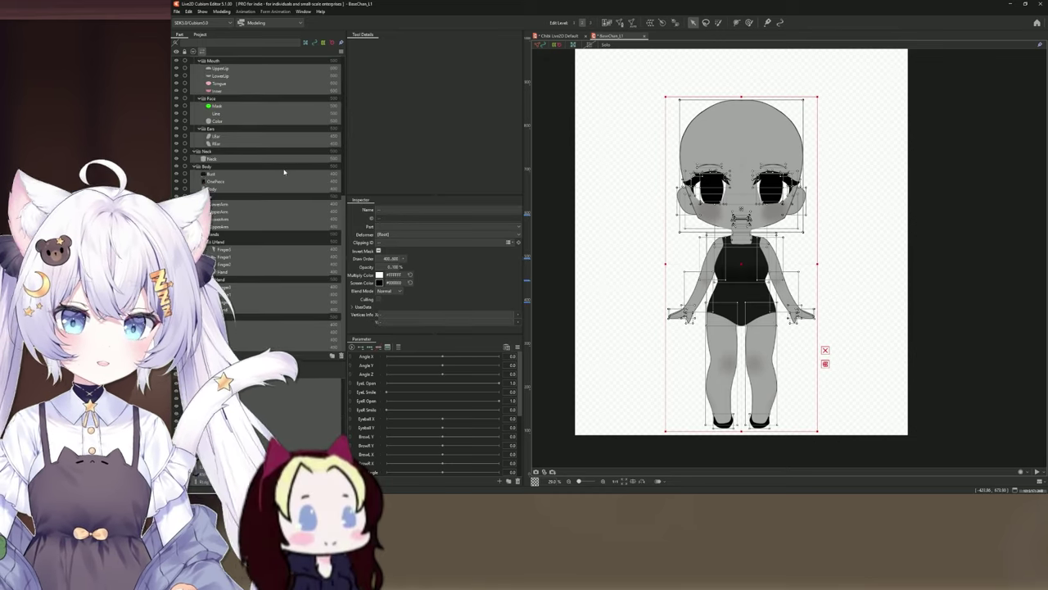
Scroll through the Part palette to review the Body part's Bust, OnePiece and Body layers.
{"action": "scroll", "coordinate": [280, 176], "scroll_direction": "up", "scroll_amount": 5}
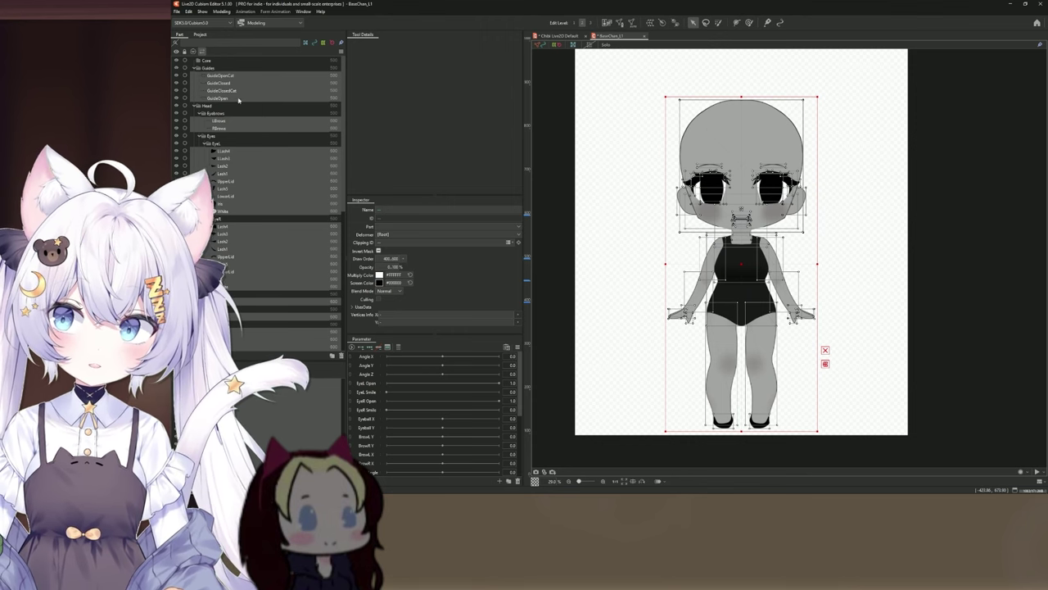
{"action": "scroll", "coordinate": [238, 99], "scroll_direction": "down", "scroll_amount": 4}
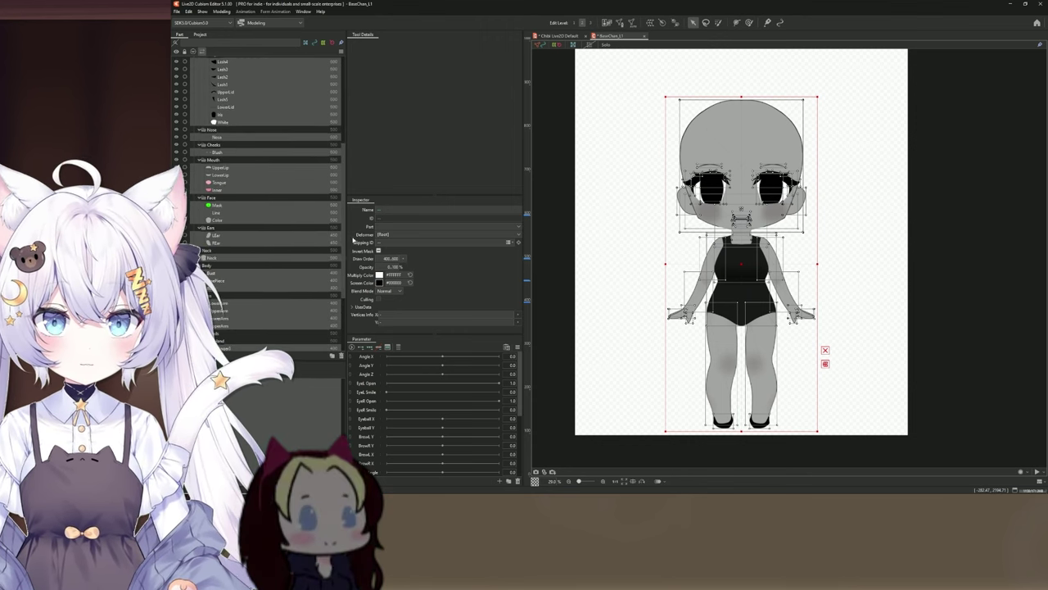
{"action": "scroll", "coordinate": [240, 173], "scroll_direction": "down", "scroll_amount": 4}
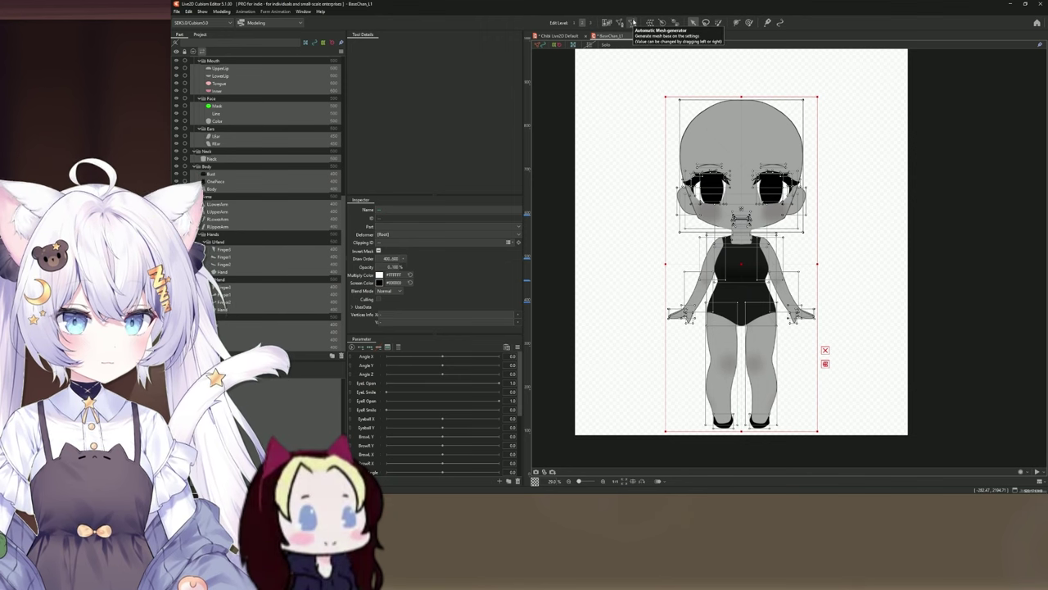
Generate Standard-preset automatic meshes for all selected parts, then deselect on the canvas.
{"action": "left_click", "coordinate": [632, 22]}
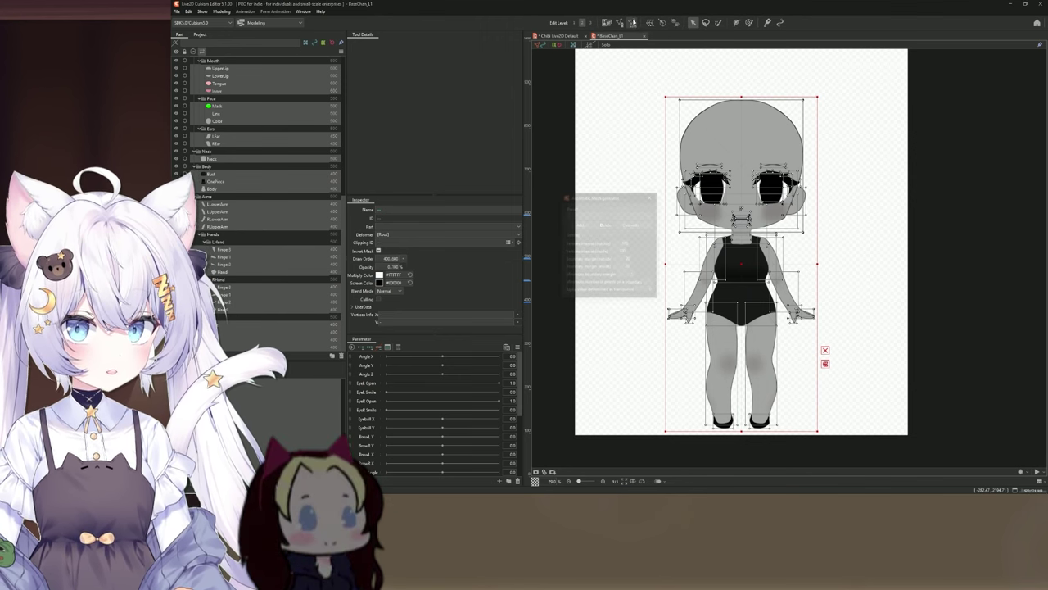
{"action": "left_click_drag", "start_coordinate": [599, 189], "coordinate": [593, 148]}
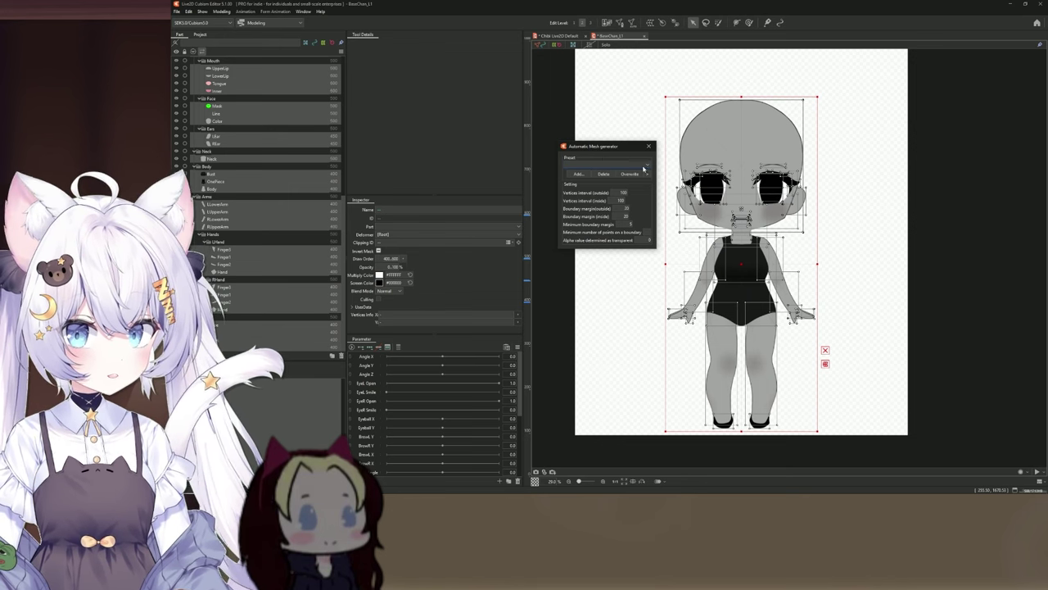
{"action": "left_click", "coordinate": [646, 166]}
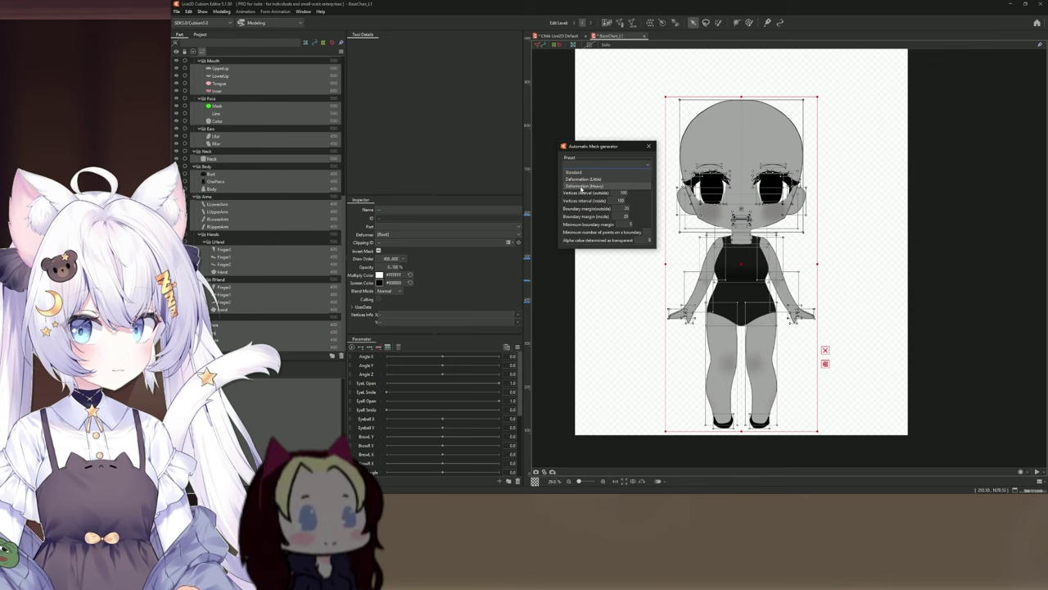
{"action": "left_click", "coordinate": [577, 173]}
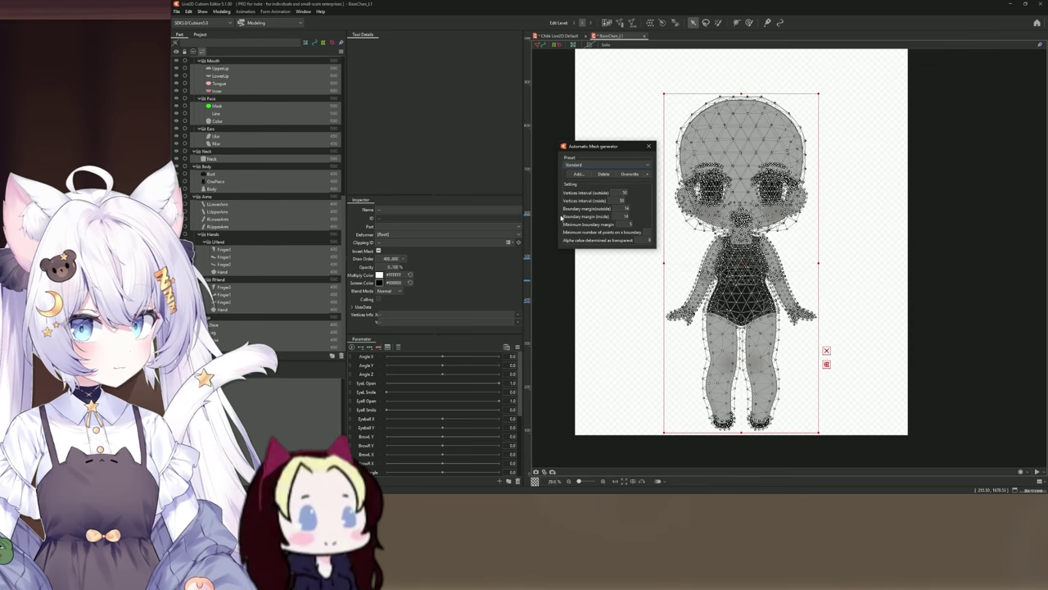
{"action": "left_click", "coordinate": [637, 241]}
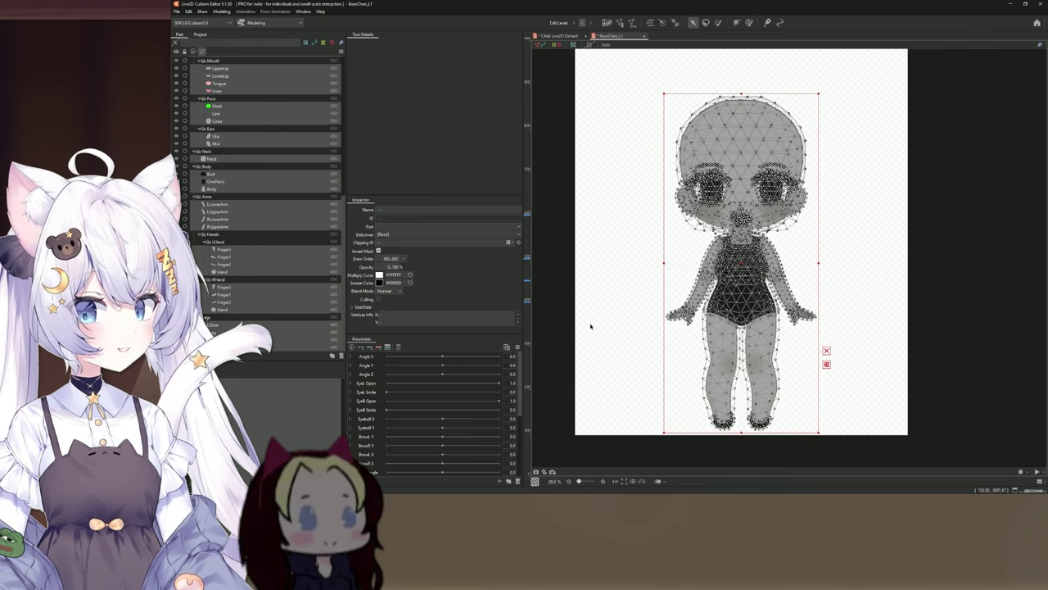
{"action": "left_click", "coordinate": [589, 266]}
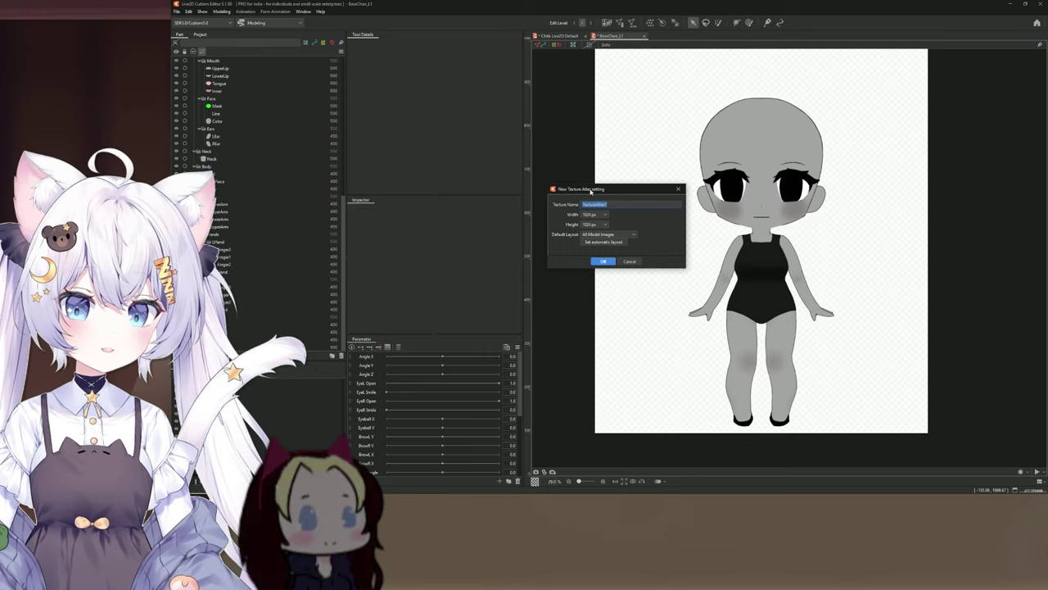
Accept the new atlas settings, inspect the automatic layout, and build the 2048 × 4096 texture atlas.
{"action": "left_click_drag", "start_coordinate": [594, 194], "coordinate": [590, 186]}
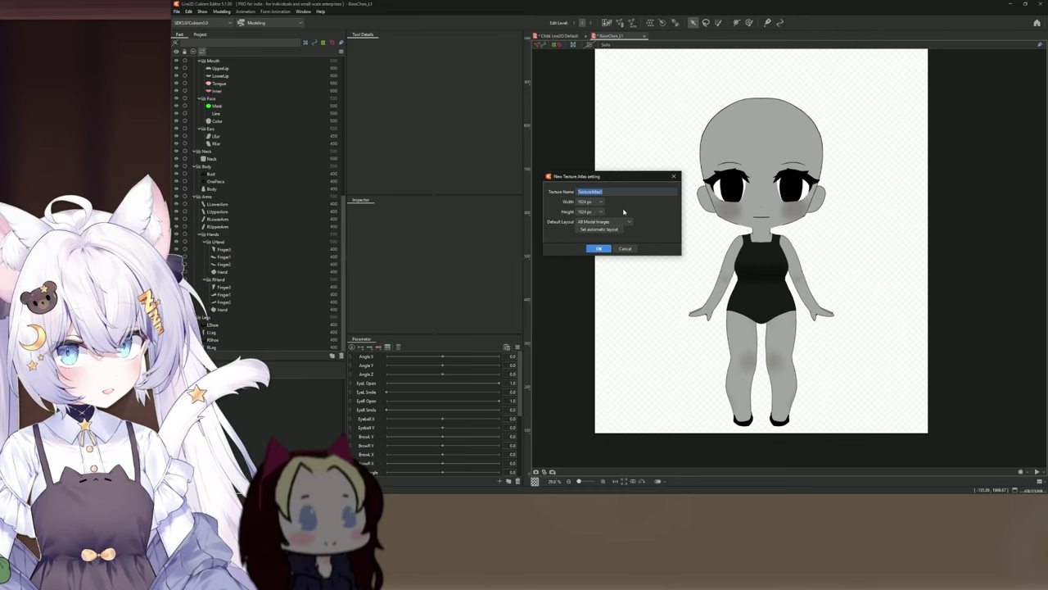
{"action": "left_click", "coordinate": [598, 248]}
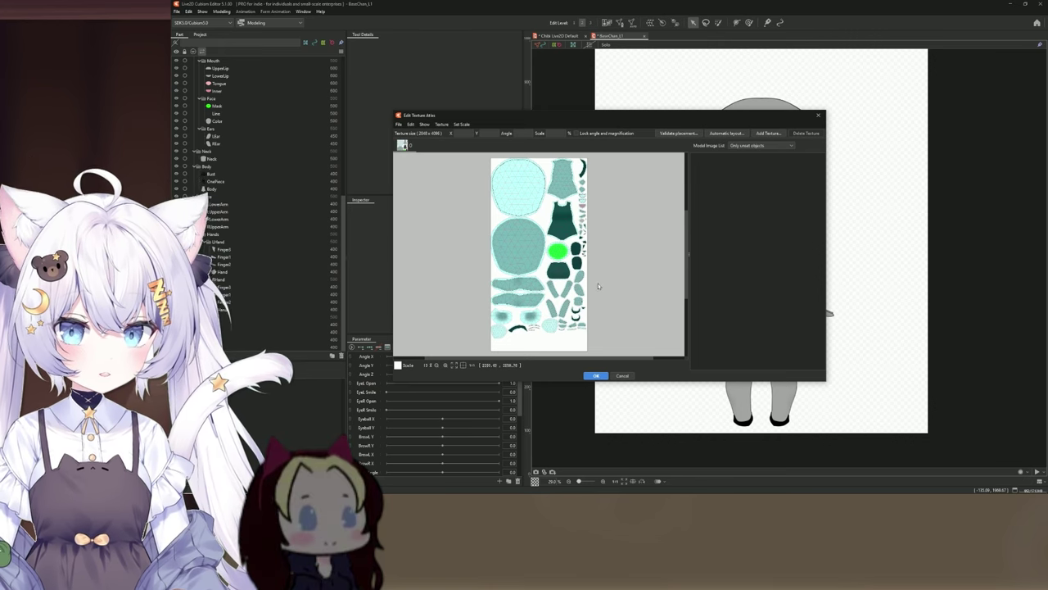
{"action": "scroll", "coordinate": [614, 279], "scroll_direction": "up", "scroll_amount": 5}
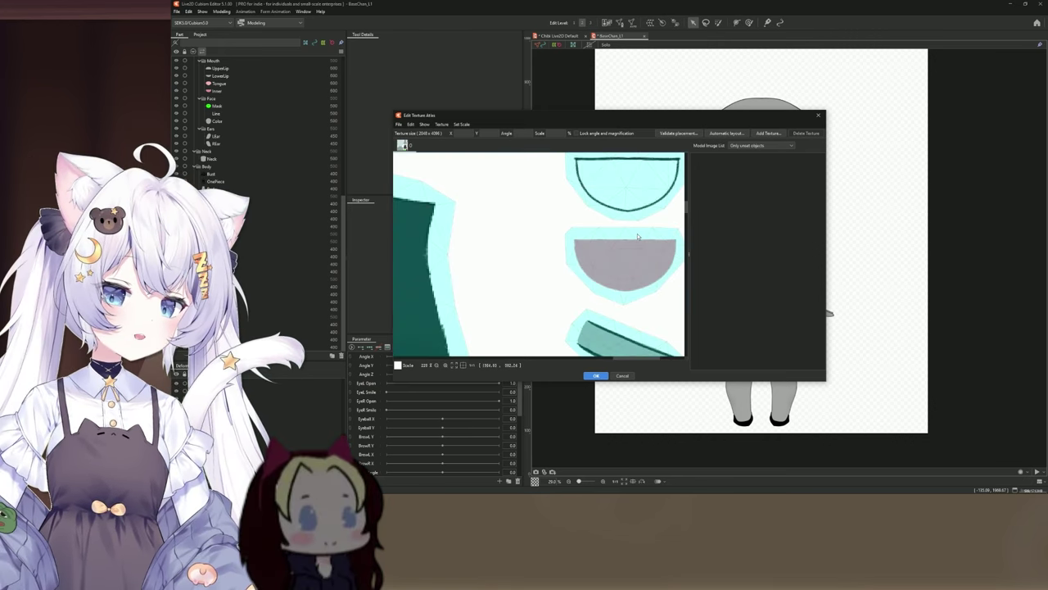
{"action": "scroll", "coordinate": [650, 301], "scroll_direction": "down", "scroll_amount": 3}
{"action": "scroll", "coordinate": [647, 304], "scroll_direction": "up", "scroll_amount": 4}
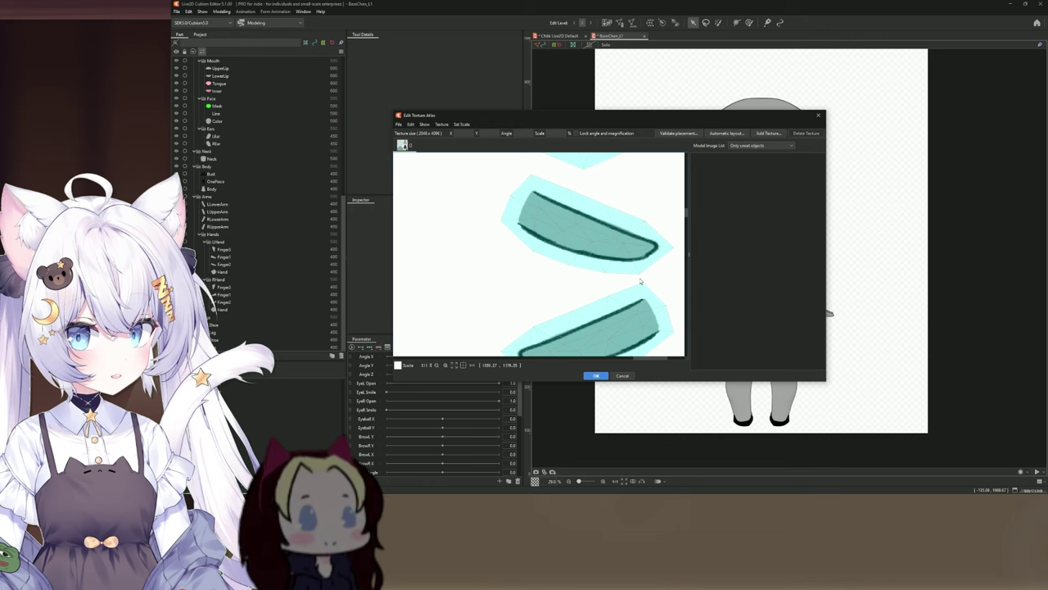
{"action": "scroll", "coordinate": [637, 316], "scroll_direction": "down", "scroll_amount": 2}
{"action": "scroll", "coordinate": [634, 317], "scroll_direction": "up", "scroll_amount": 4}
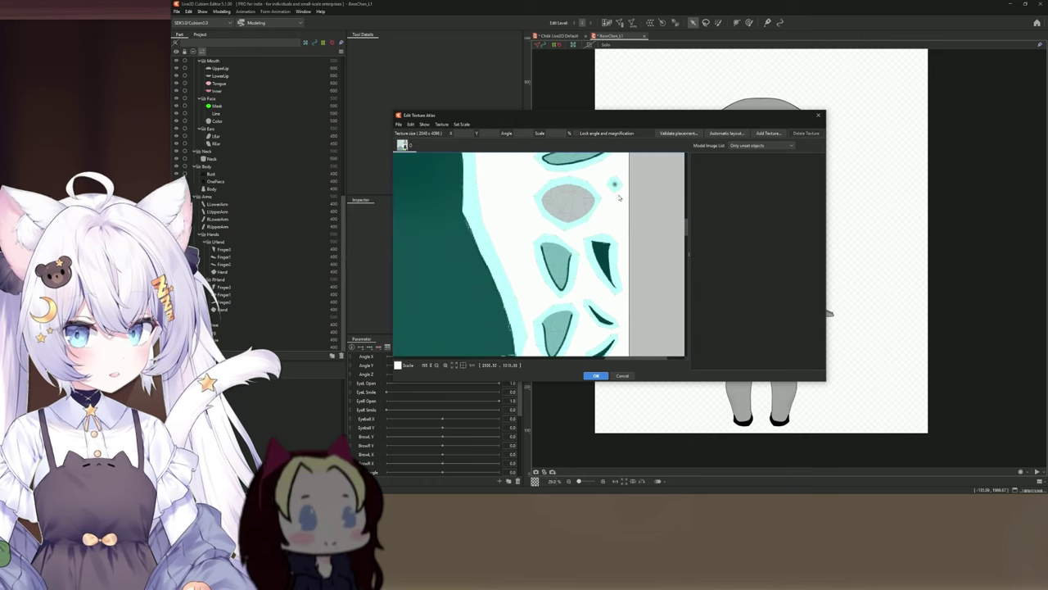
{"action": "scroll", "coordinate": [632, 196], "scroll_direction": "down", "scroll_amount": 3}
{"action": "scroll", "coordinate": [631, 185], "scroll_direction": "up", "scroll_amount": 3}
{"action": "scroll", "coordinate": [633, 188], "scroll_direction": "up", "scroll_amount": 3}
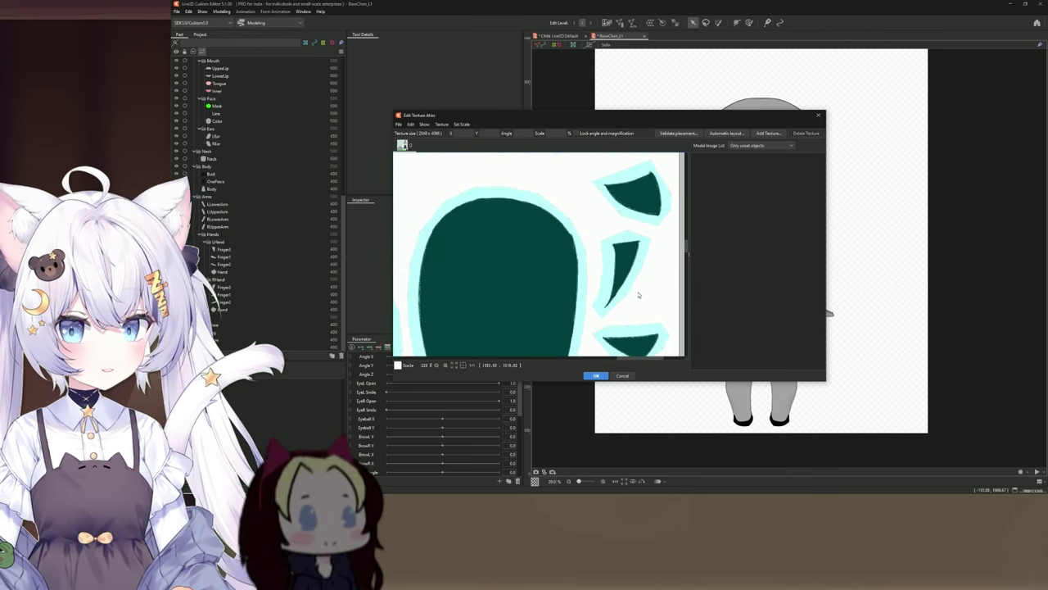
{"action": "scroll", "coordinate": [632, 295], "scroll_direction": "down", "scroll_amount": 1}
{"action": "scroll", "coordinate": [630, 301], "scroll_direction": "down", "scroll_amount": 5}
{"action": "scroll", "coordinate": [610, 279], "scroll_direction": "up", "scroll_amount": 1}
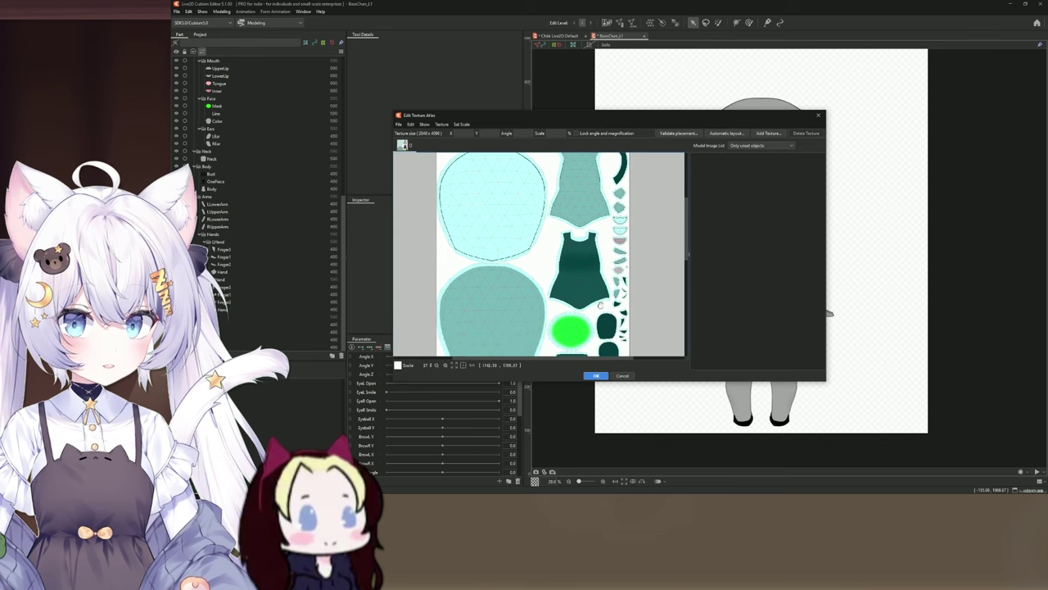
{"action": "scroll", "coordinate": [587, 257], "scroll_direction": "down", "scroll_amount": 3}
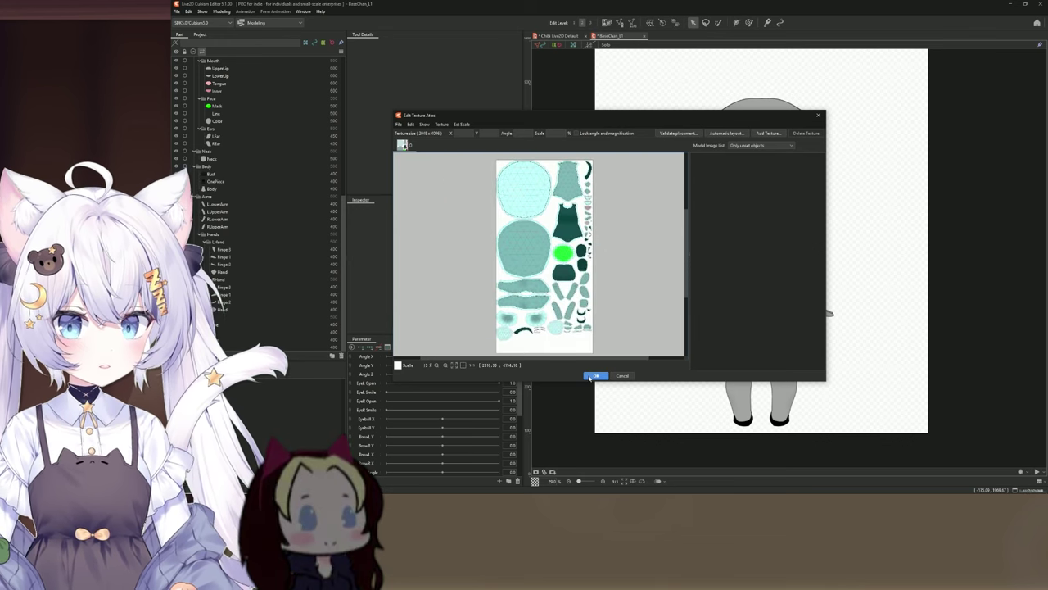
{"action": "left_click", "coordinate": [589, 373]}
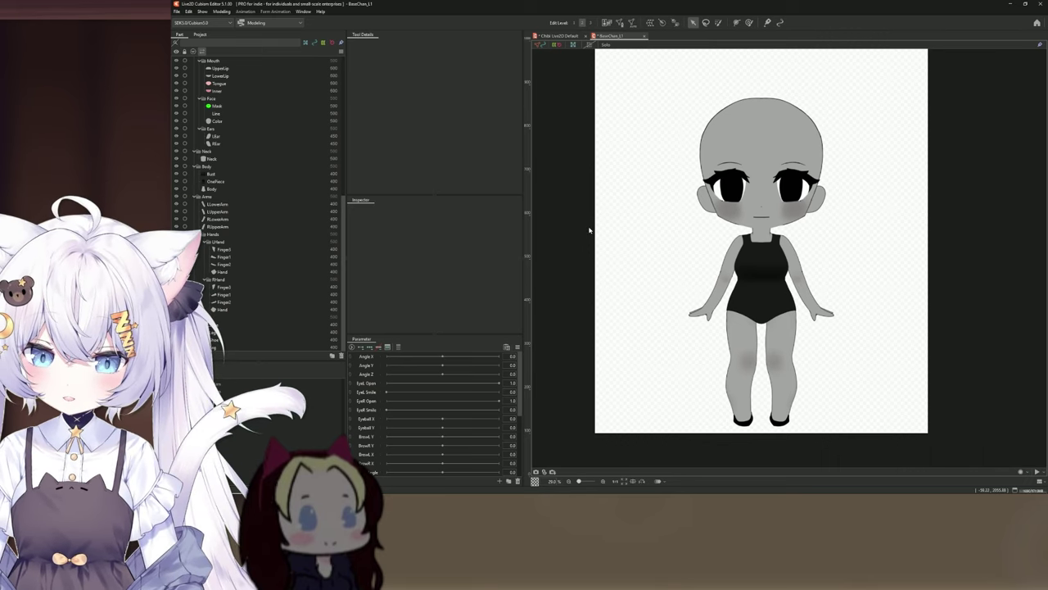
Save the model as BaseChan_L1.cmo3 with Ctrl+S.
{"action": "key", "text": "ctrl+s"}
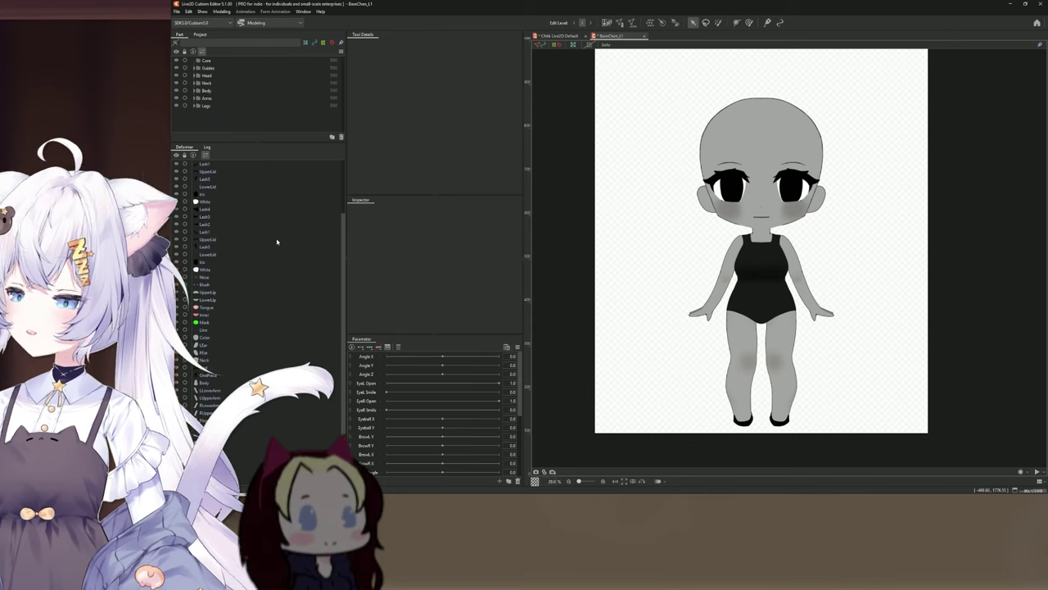
Select the Nose and LLash3 meshes and pick Overall XY as the parent deformer.
{"action": "left_click", "coordinate": [281, 278]}
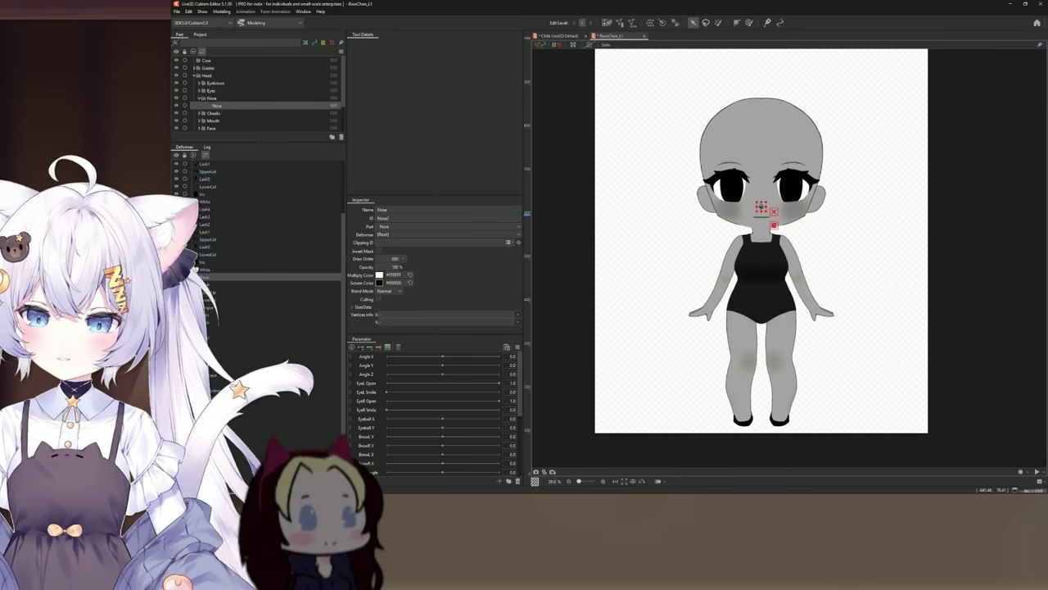
{"action": "scroll", "coordinate": [281, 245], "scroll_direction": "up", "scroll_amount": 5}
{"action": "left_click", "coordinate": [238, 217]}
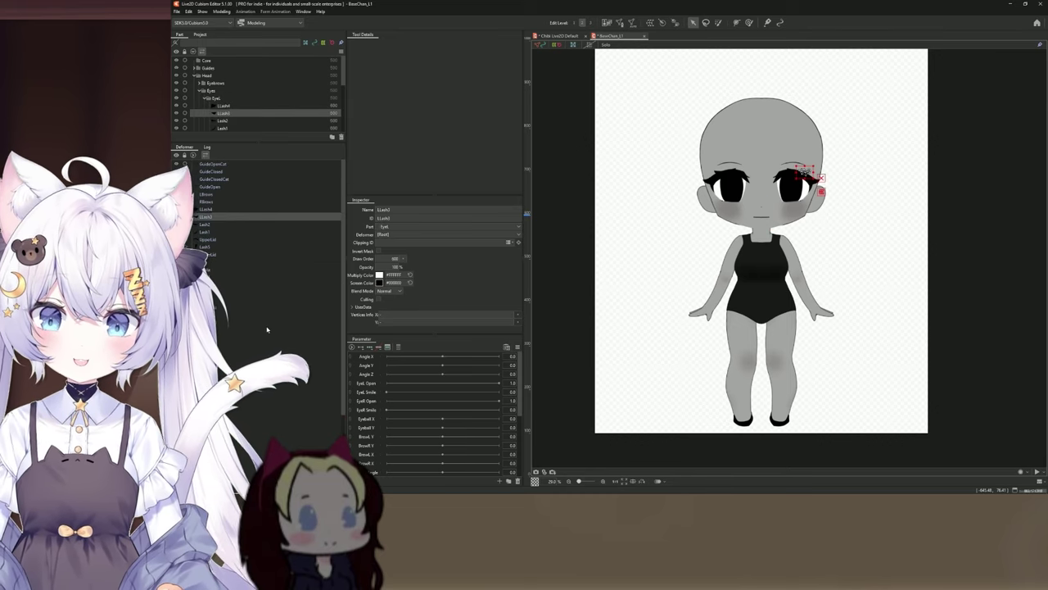
{"action": "left_click", "coordinate": [611, 292]}
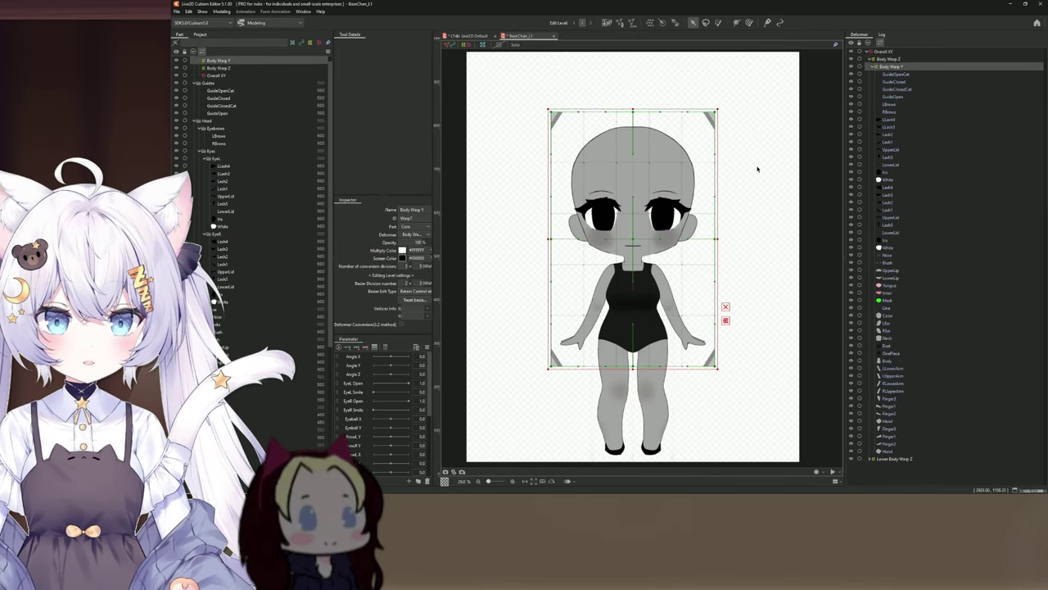
{"action": "mouse_move", "coordinate": [718, 110]}
{"action": "left_mouse_down"}
{"action": "mouse_move", "coordinate": [770, 110]}
{"action": "mouse_move", "coordinate": [771, 99]}
{"action": "mouse_move", "coordinate": [703, 54]}
{"action": "mouse_move", "coordinate": [749, 103]}
{"action": "mouse_move", "coordinate": [744, 89]}
{"action": "mouse_move", "coordinate": [772, 64]}
{"action": "mouse_move", "coordinate": [717, 110]}
{"action": "left_mouse_up"}
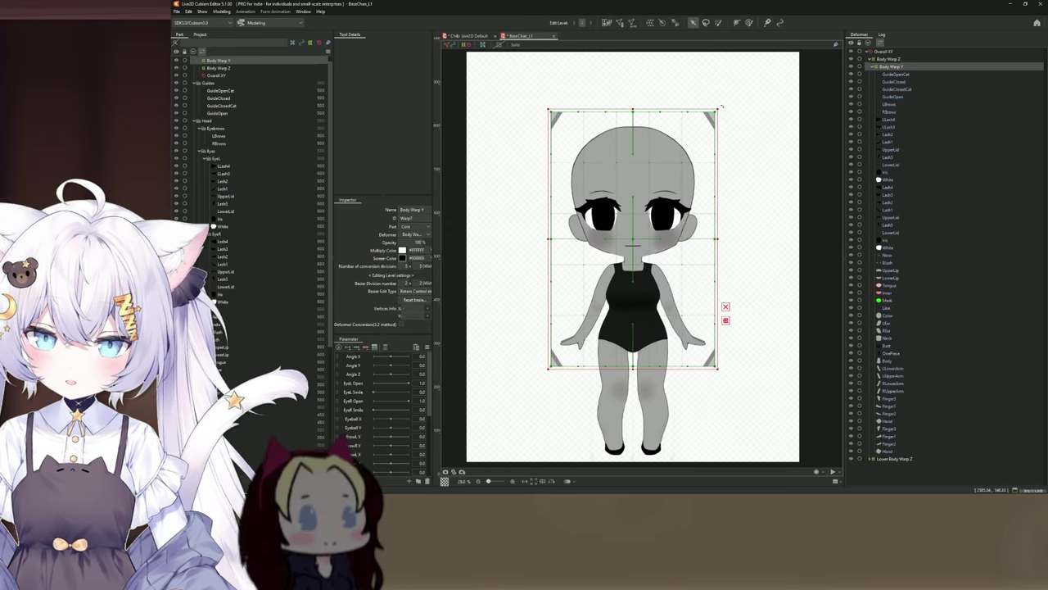
{"action": "left_click_drag", "start_coordinate": [718, 110], "coordinate": [720, 87]}
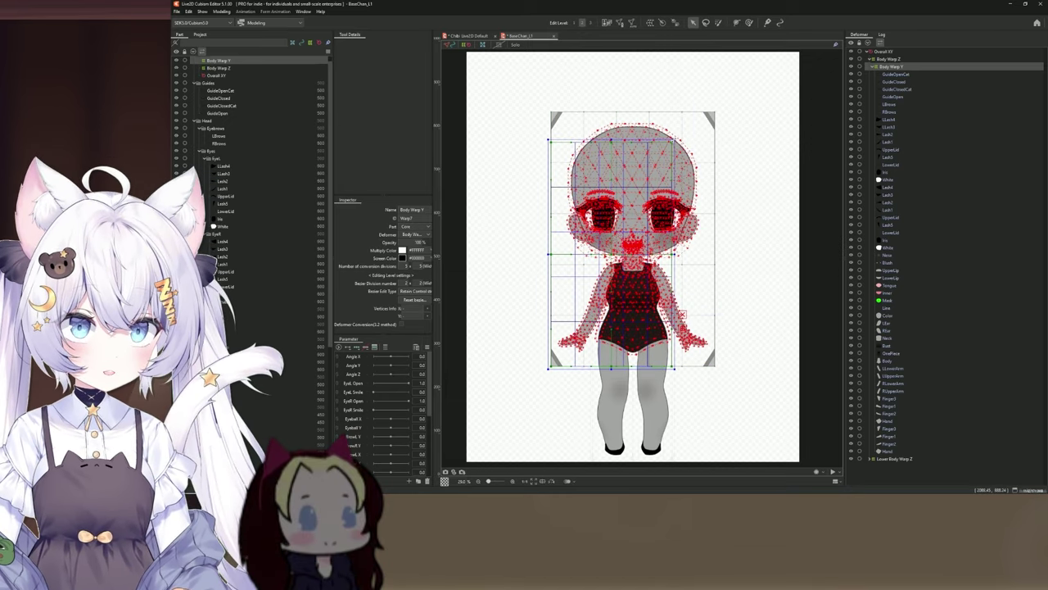
{"action": "left_click_drag", "start_coordinate": [682, 313], "coordinate": [745, 310]}
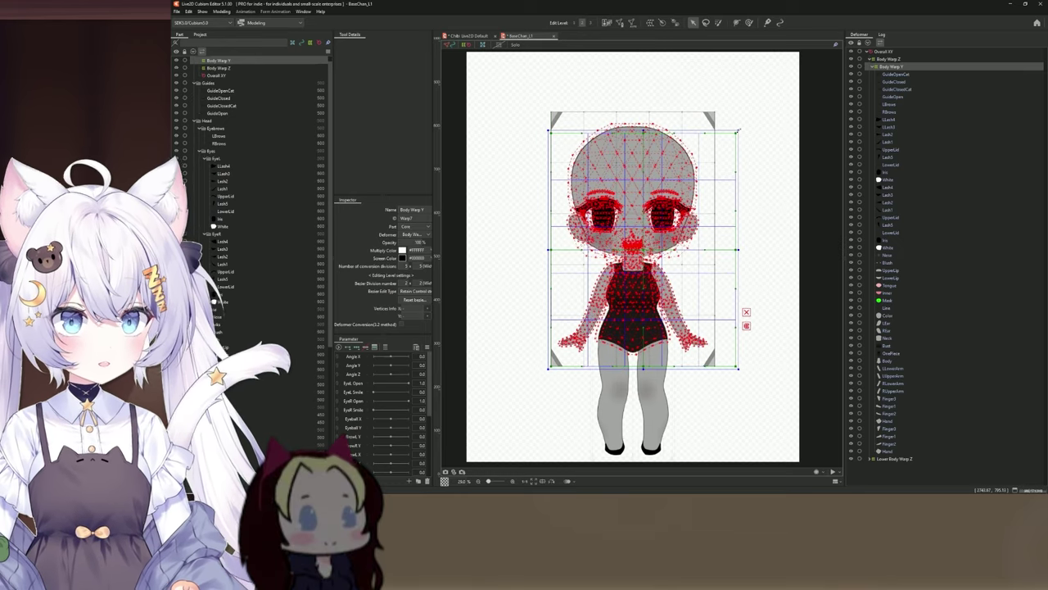
{"action": "key", "text": "ctrl+z"}
{"action": "key", "text": "ctrl+z"}
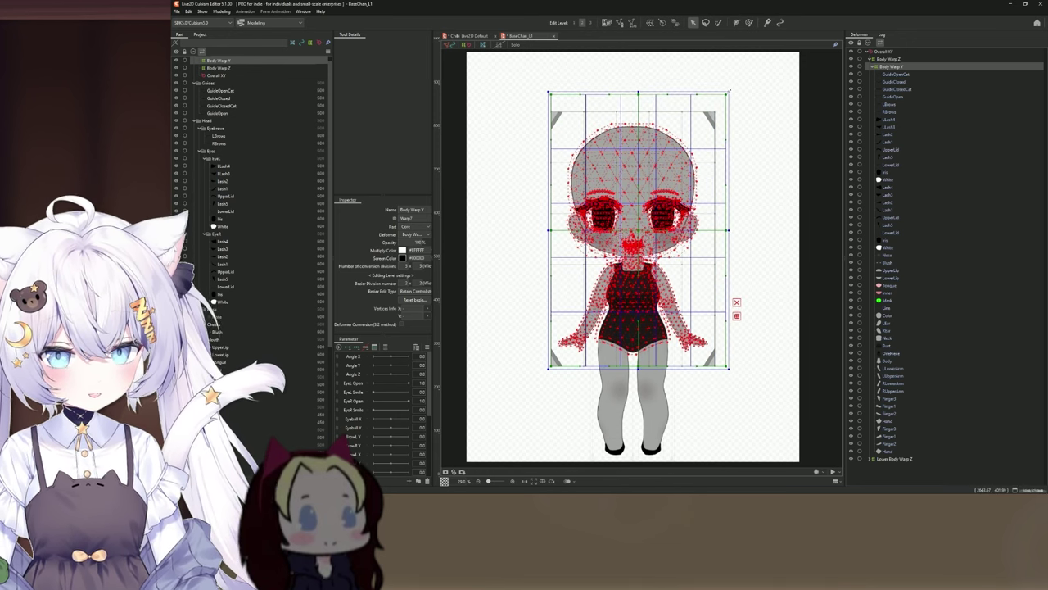
{"action": "mouse_move", "coordinate": [729, 92]}
{"action": "left_mouse_down"}
{"action": "mouse_move", "coordinate": [737, 87]}
{"action": "mouse_move", "coordinate": [713, 113]}
{"action": "mouse_move", "coordinate": [741, 92]}
{"action": "mouse_move", "coordinate": [692, 118]}
{"action": "mouse_move", "coordinate": [735, 115]}
{"action": "mouse_move", "coordinate": [724, 141]}
{"action": "mouse_move", "coordinate": [718, 109]}
{"action": "left_mouse_up"}
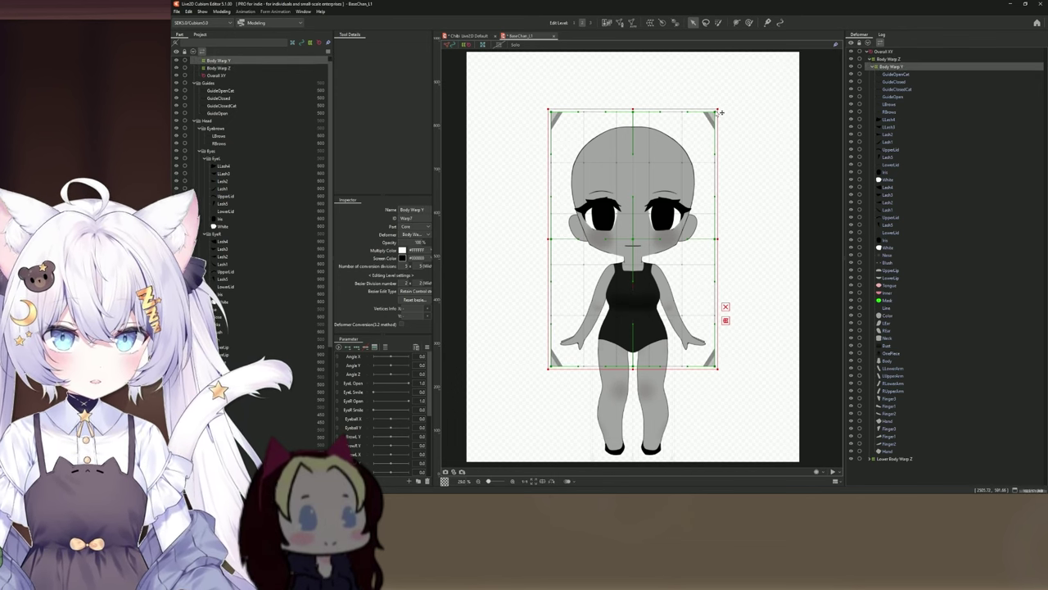
Select the GuideOpenCat mesh, set Body Warp Y as parent, and create the Mouth Warp deformer.
{"action": "left_click", "coordinate": [895, 74]}
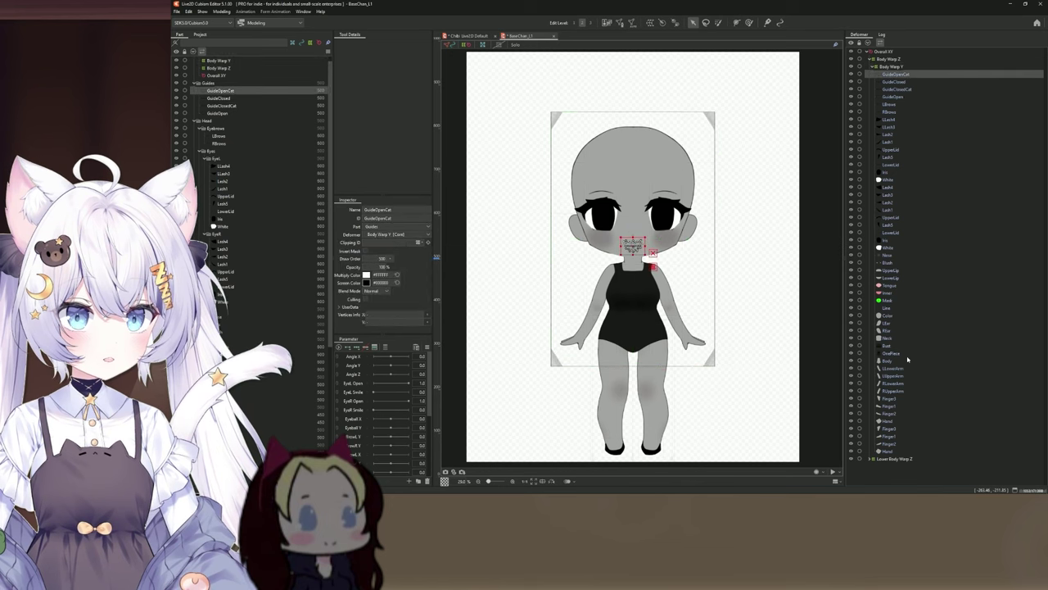
{"action": "left_click", "coordinate": [889, 68]}
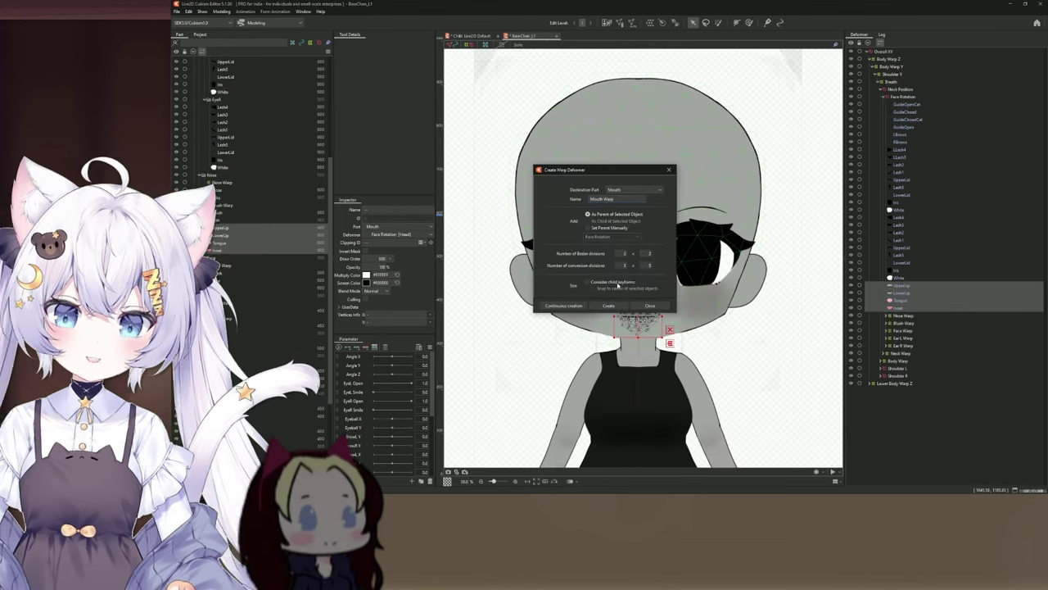
{"action": "left_click", "coordinate": [611, 306]}
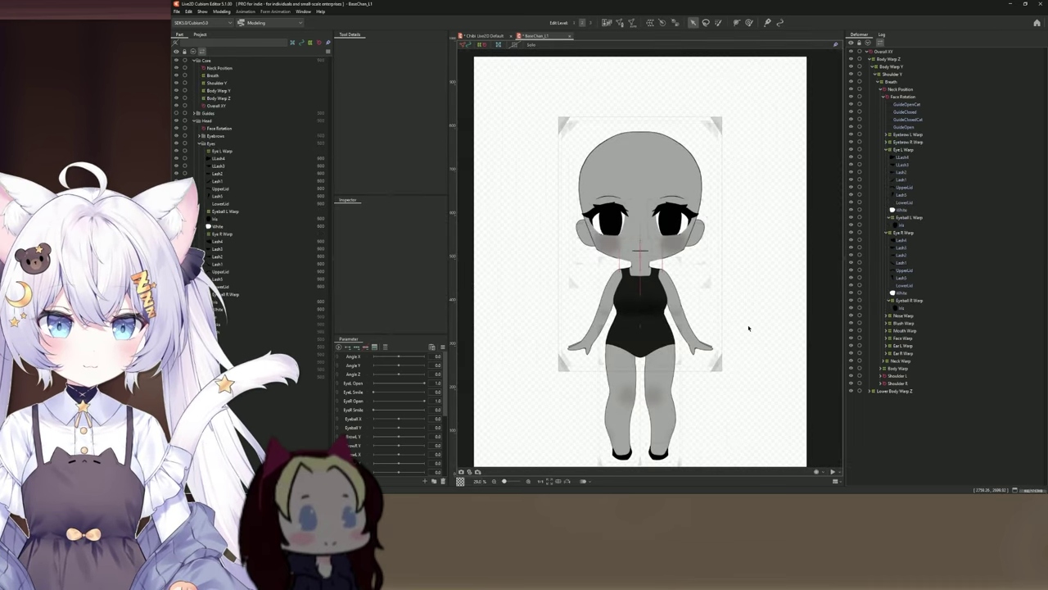
{"action": "left_click", "coordinate": [887, 234]}
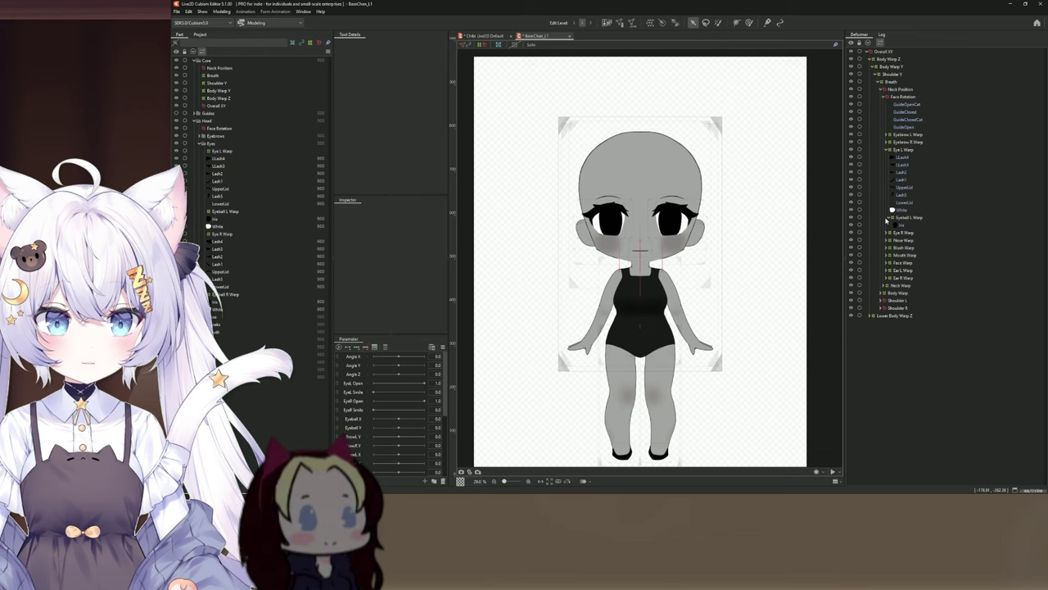
{"action": "left_click", "coordinate": [889, 218]}
{"action": "left_click", "coordinate": [888, 150]}
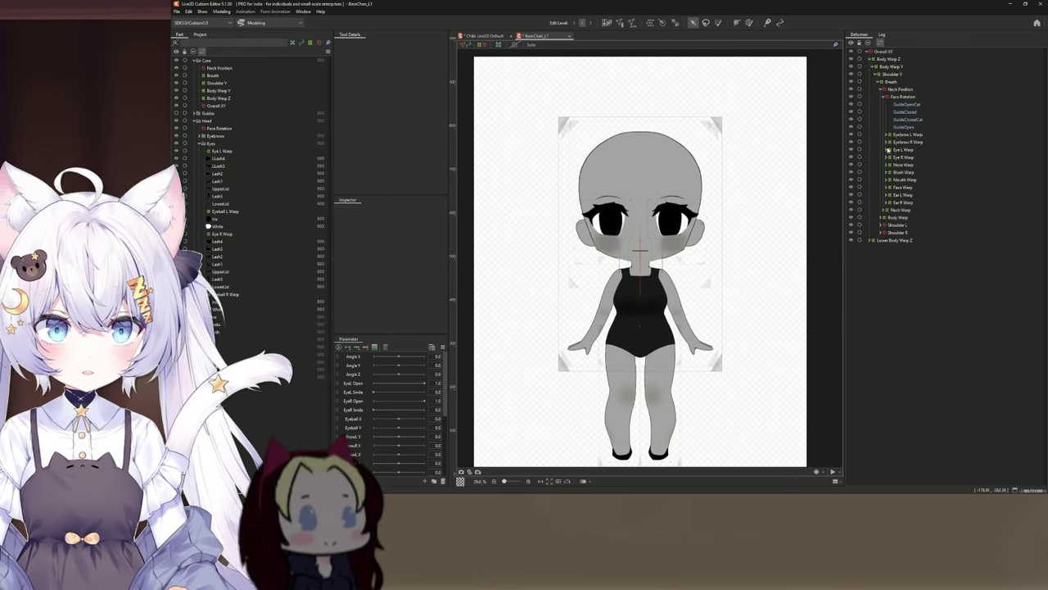
{"action": "left_click", "coordinate": [885, 98]}
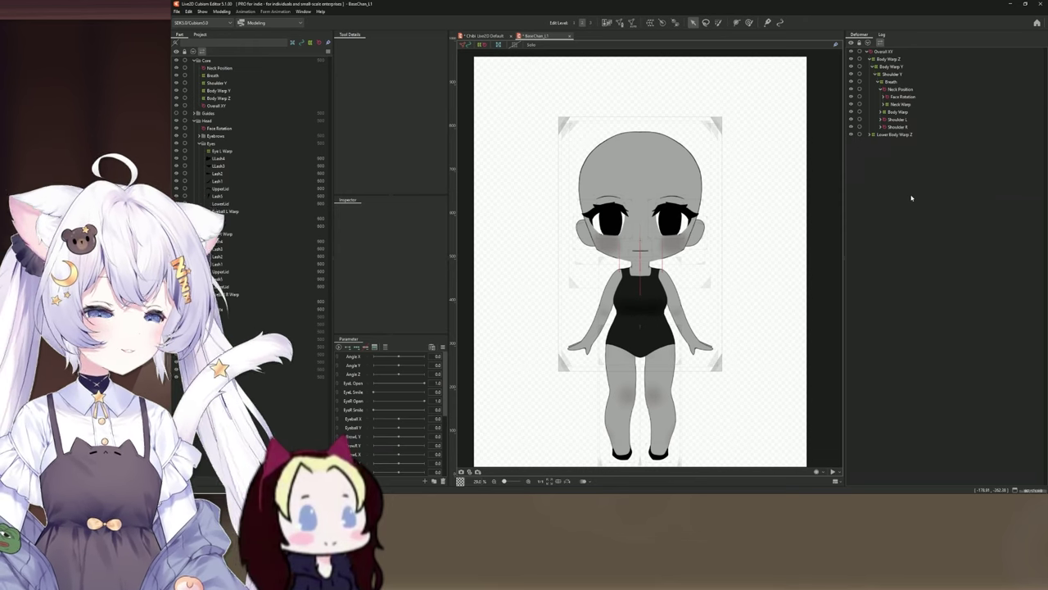
{"action": "left_click", "coordinate": [868, 42]}
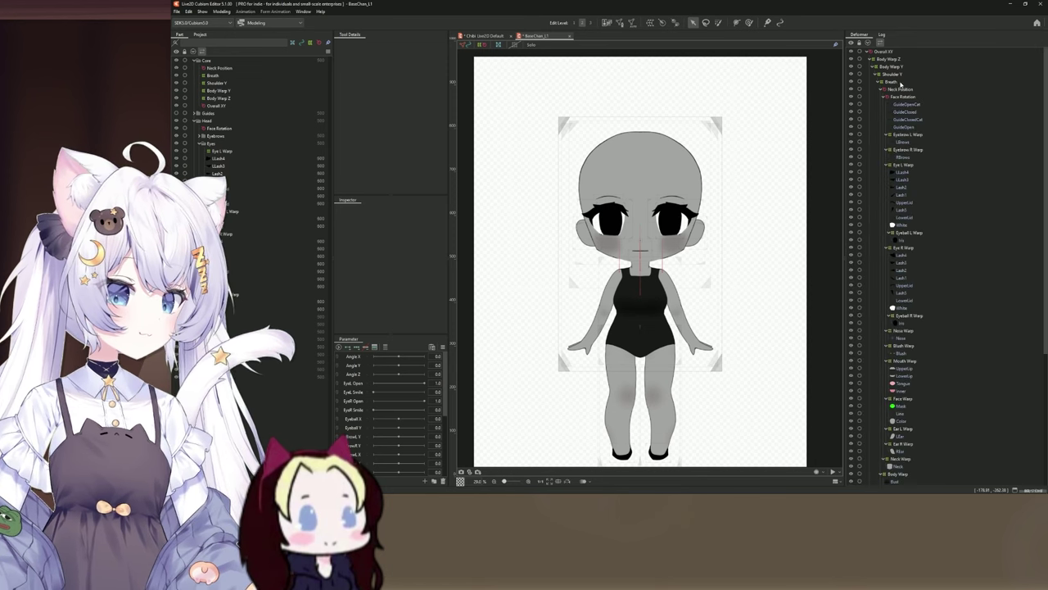